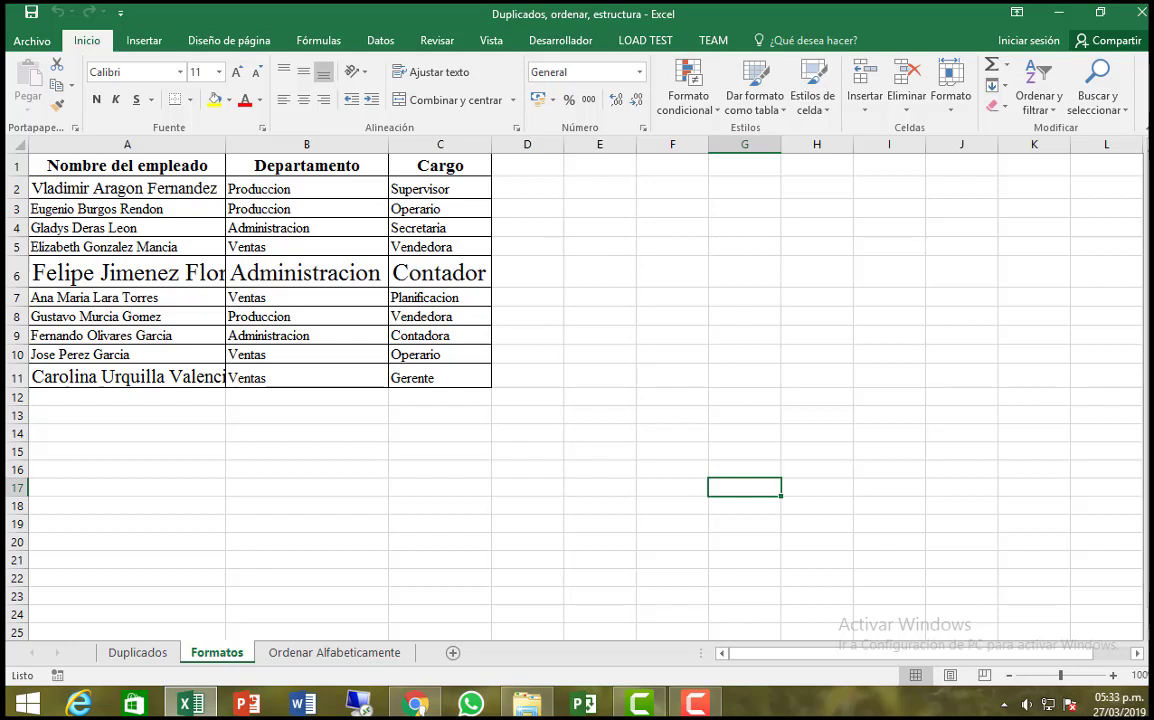
click(177, 145)
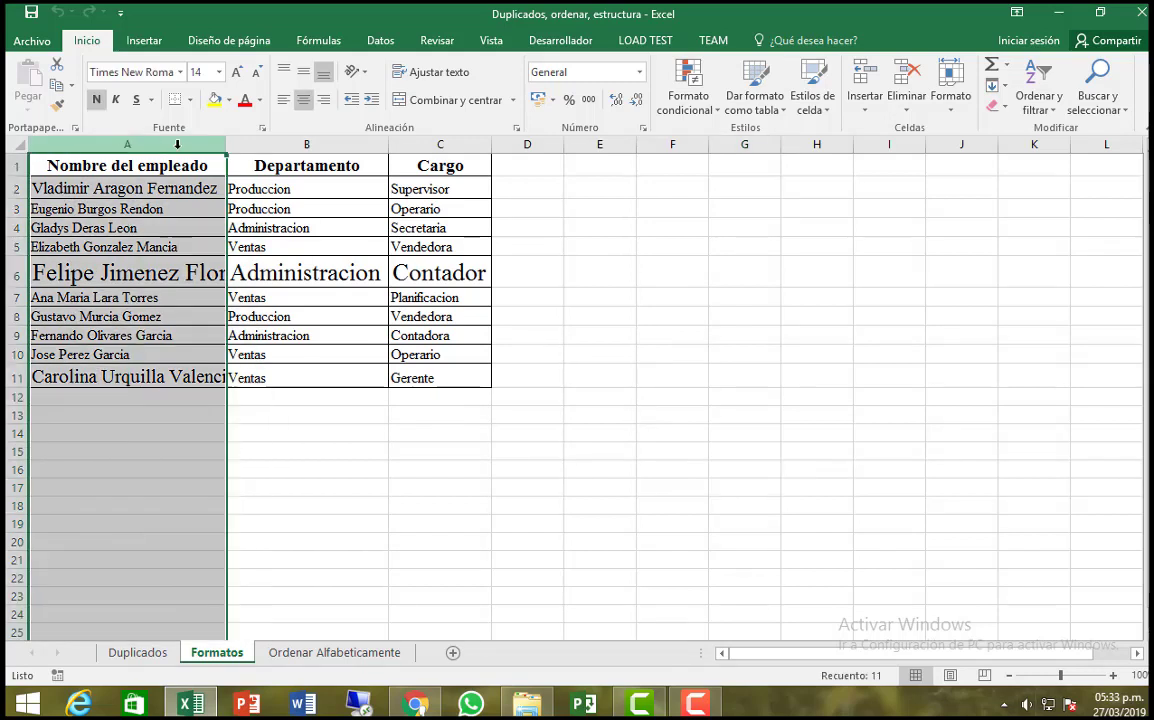
click(302, 145)
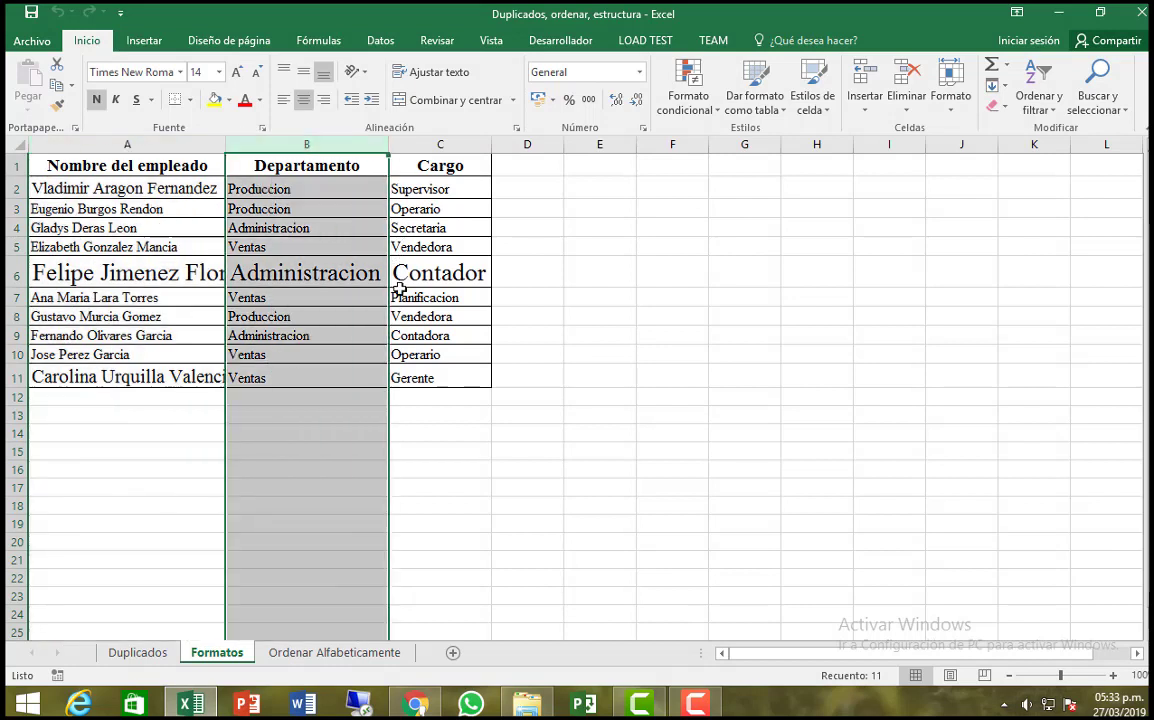
click(440, 145)
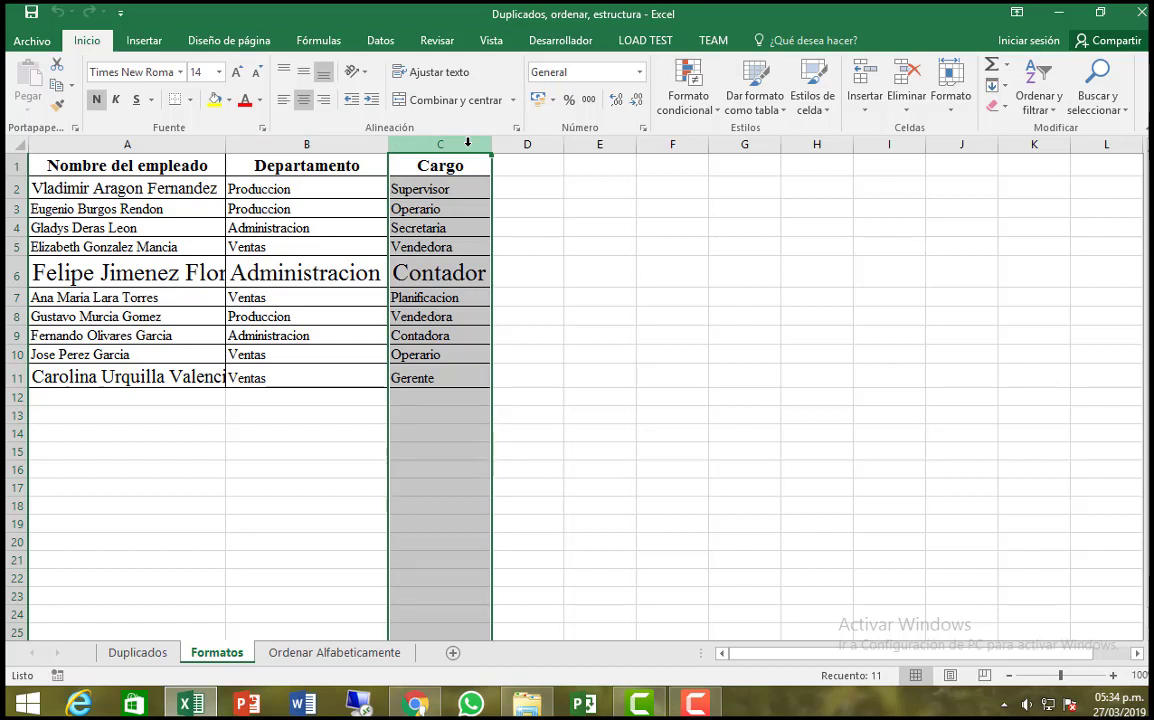
click(507, 212)
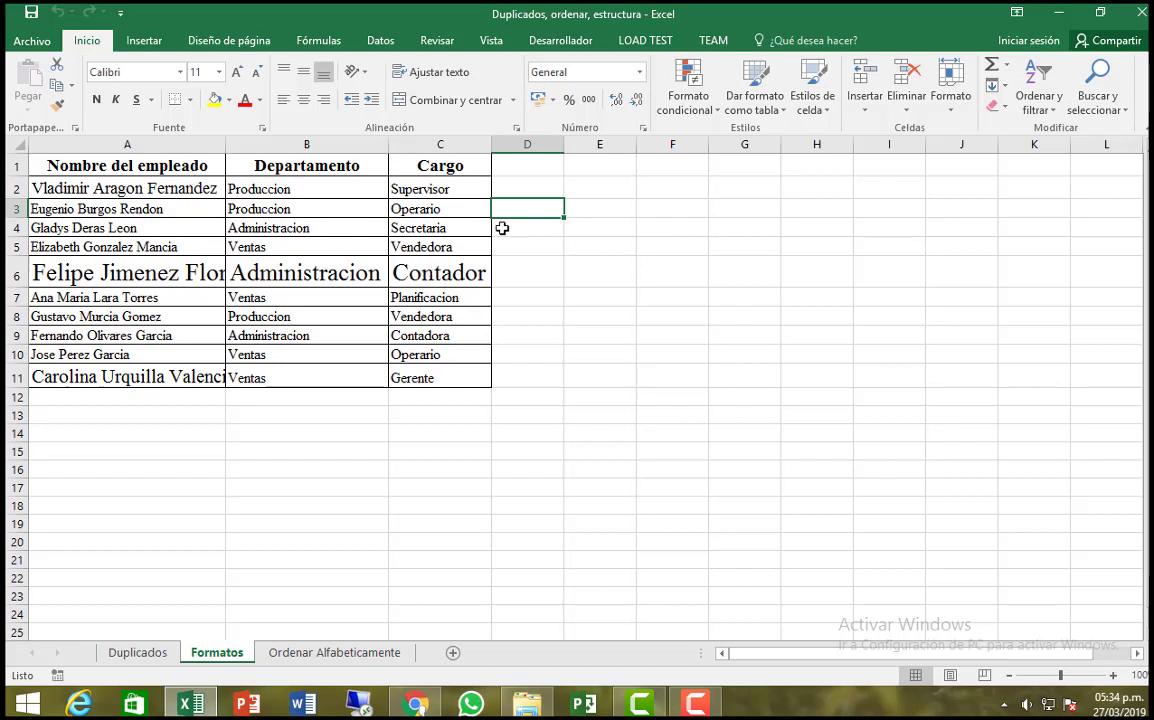
Check the current column width setting of the employee name column A without changing it.
click(133, 146)
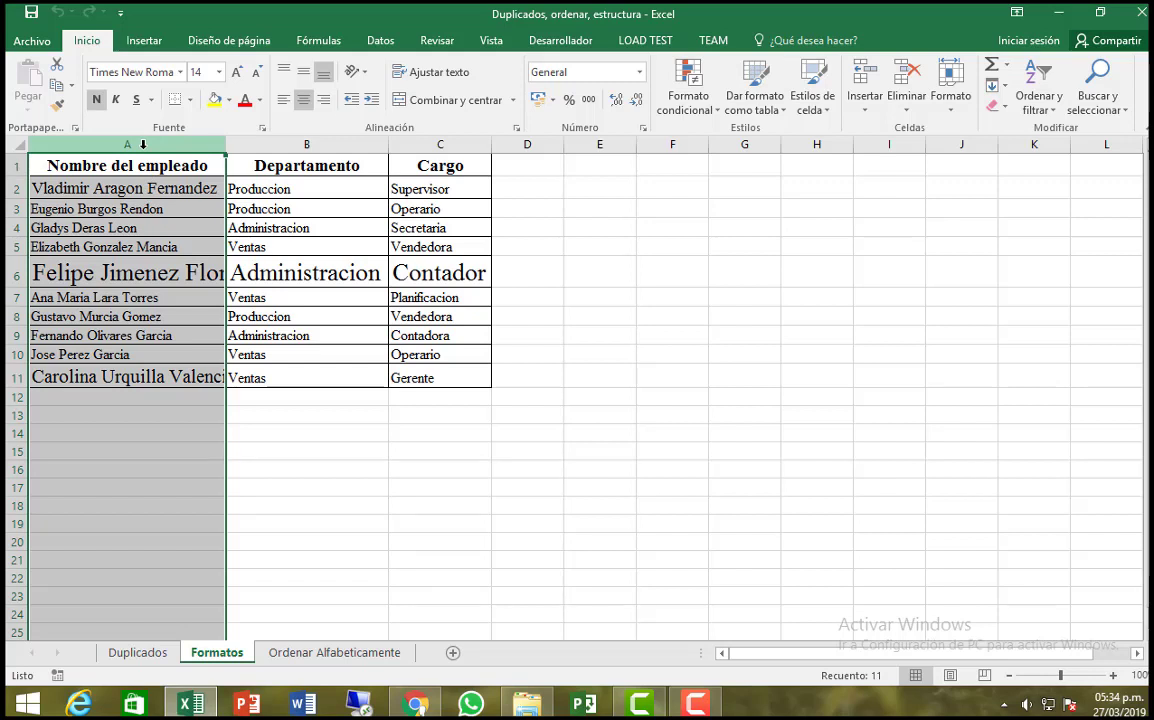
right_click(143, 146)
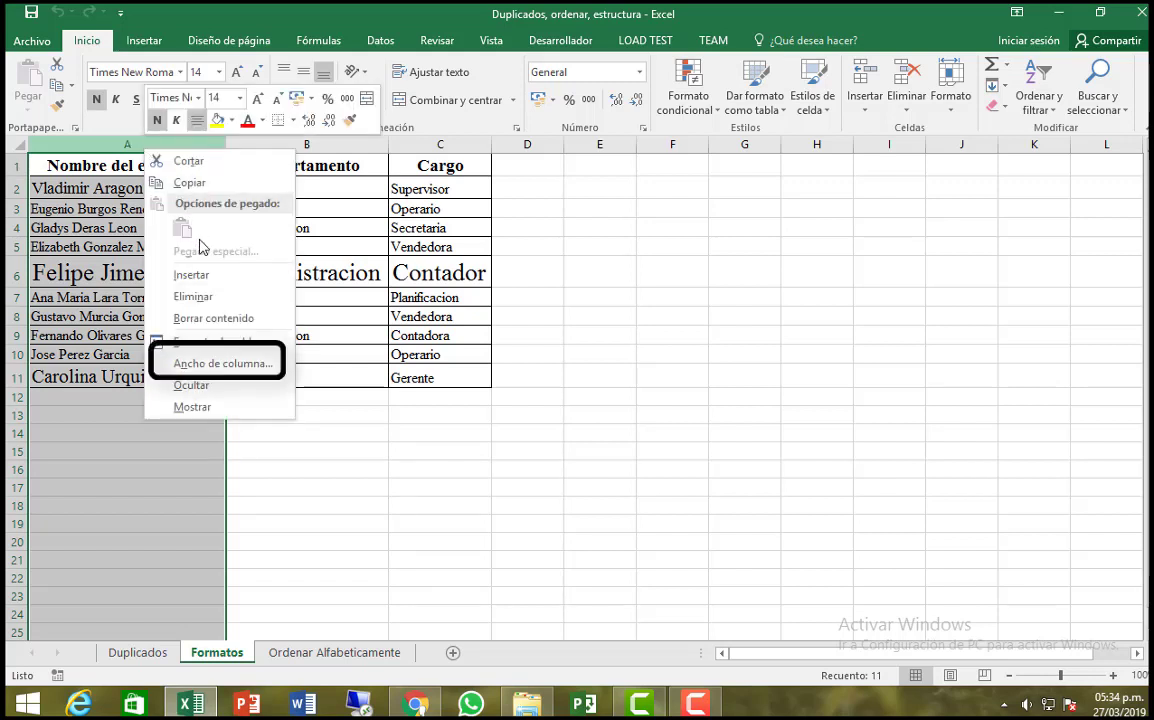
click(211, 364)
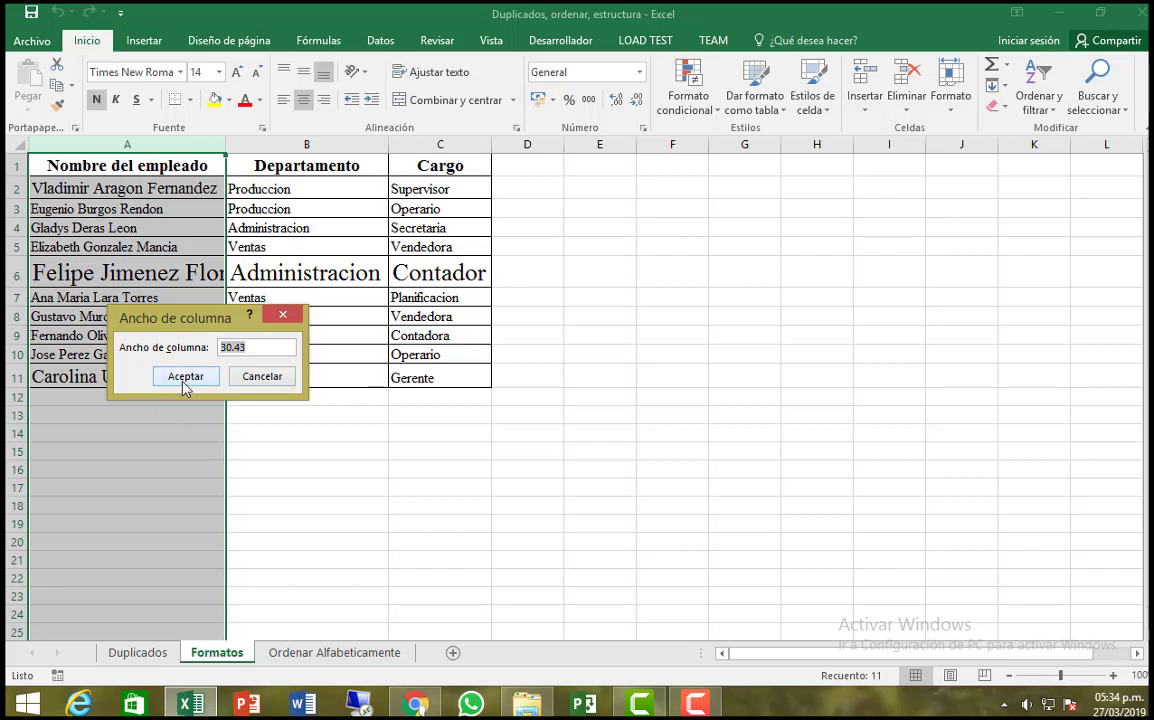
click(266, 345)
click(283, 317)
Check the current width settings of the Departamento and Cargo columns without changing them.
right_click(317, 146)
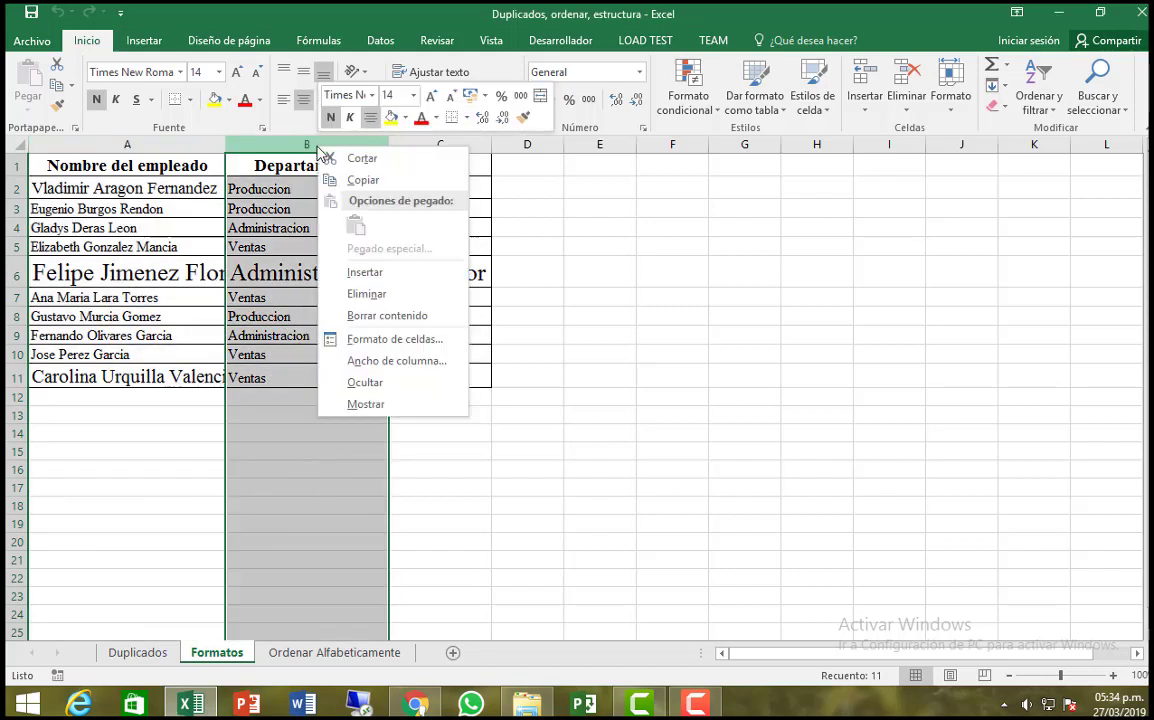
click(385, 362)
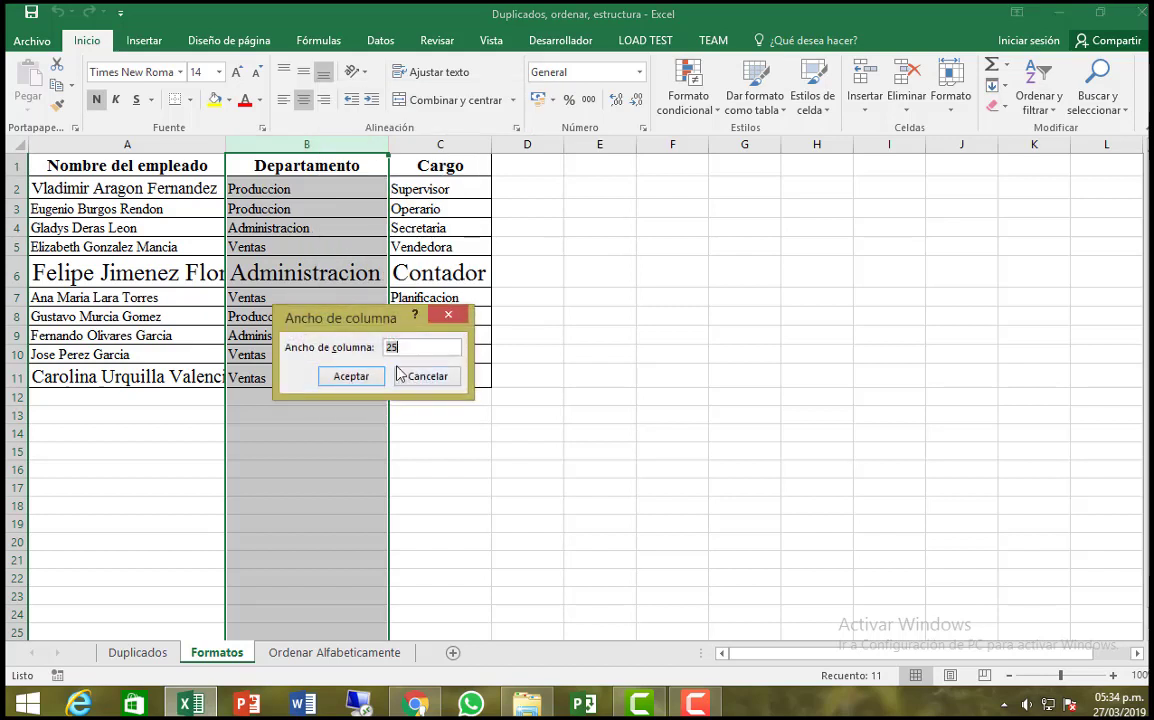
click(448, 315)
click(443, 138)
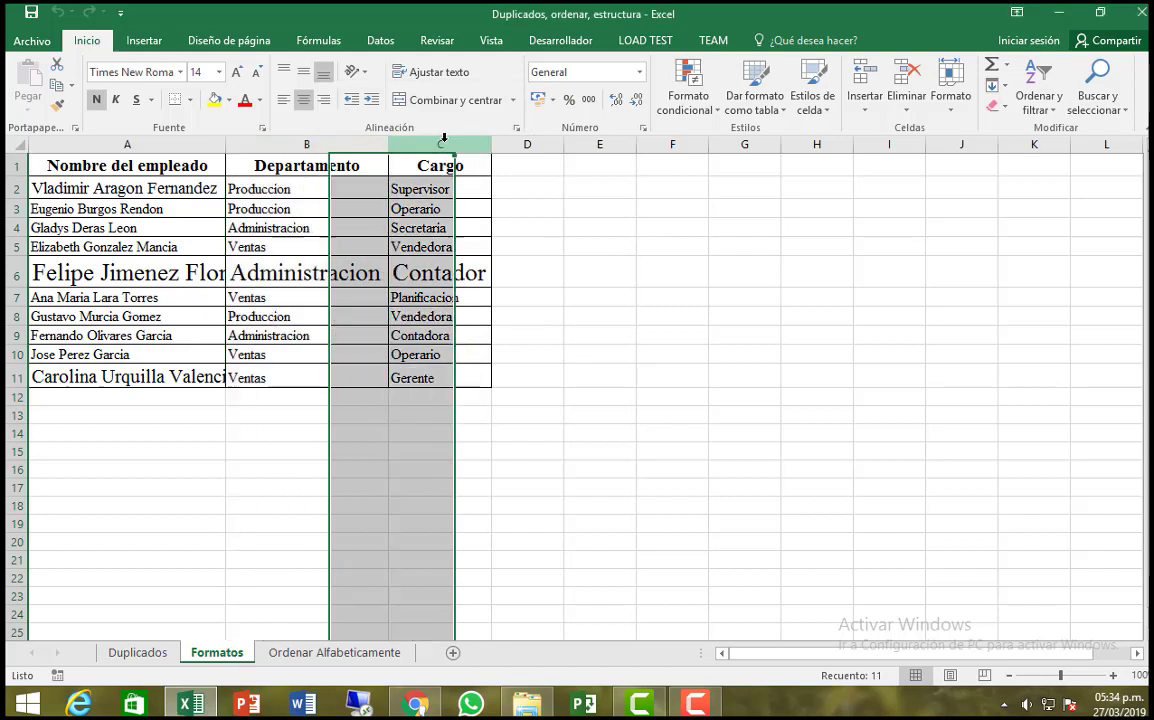
right_click(443, 140)
click(538, 363)
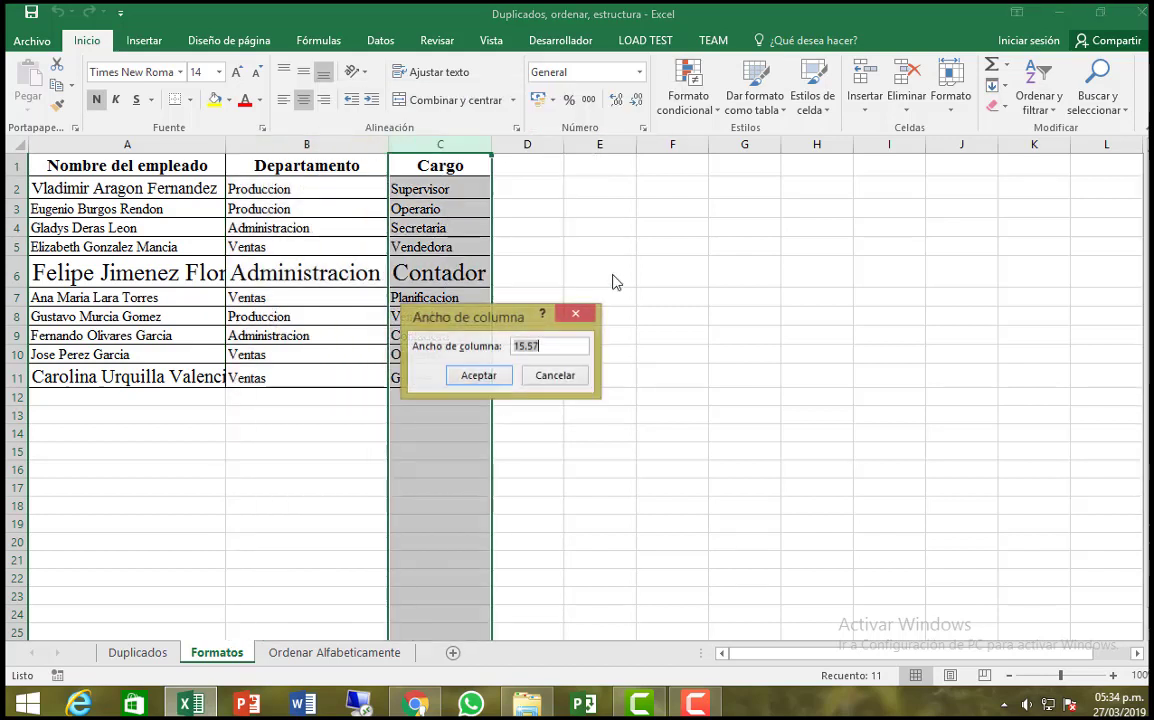
click(577, 315)
click(582, 314)
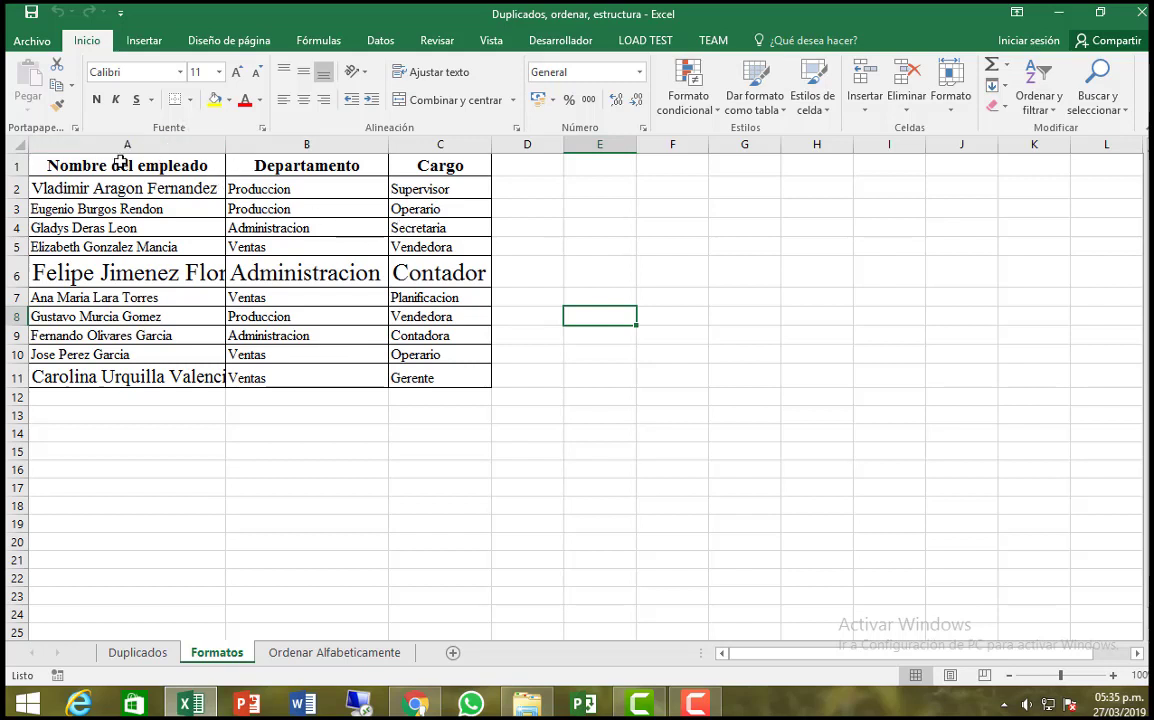
Set the width of columns A and B together to 30.
drag(125, 144, 300, 144)
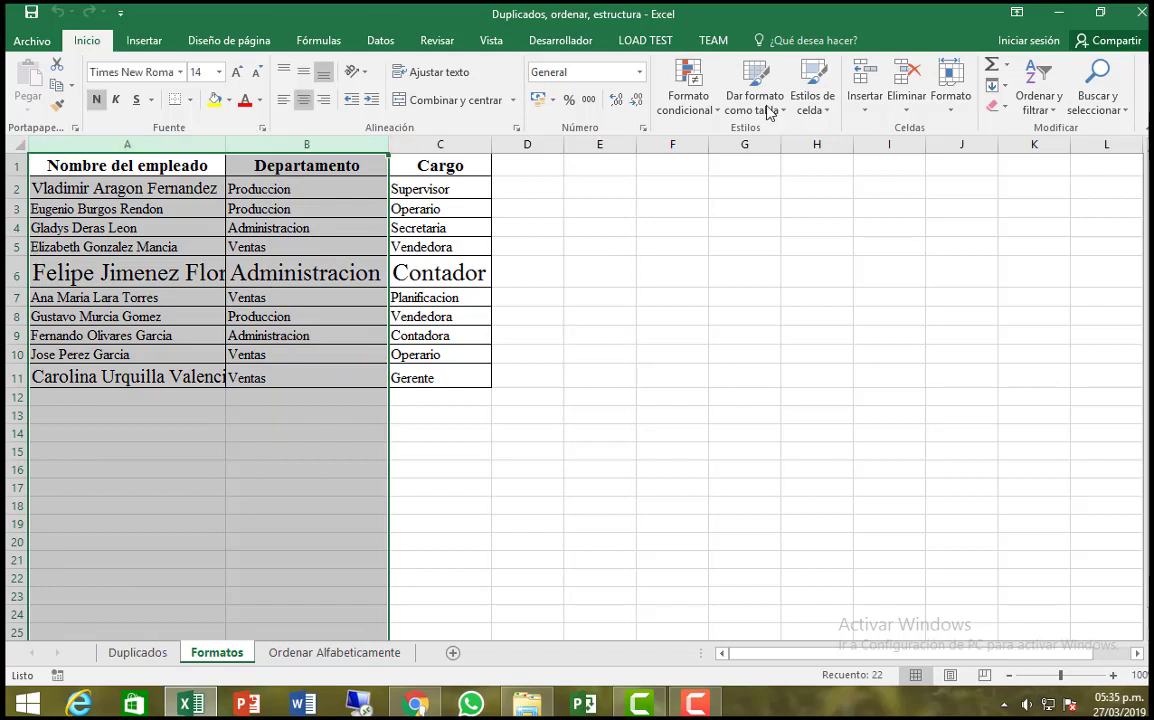
click(950, 95)
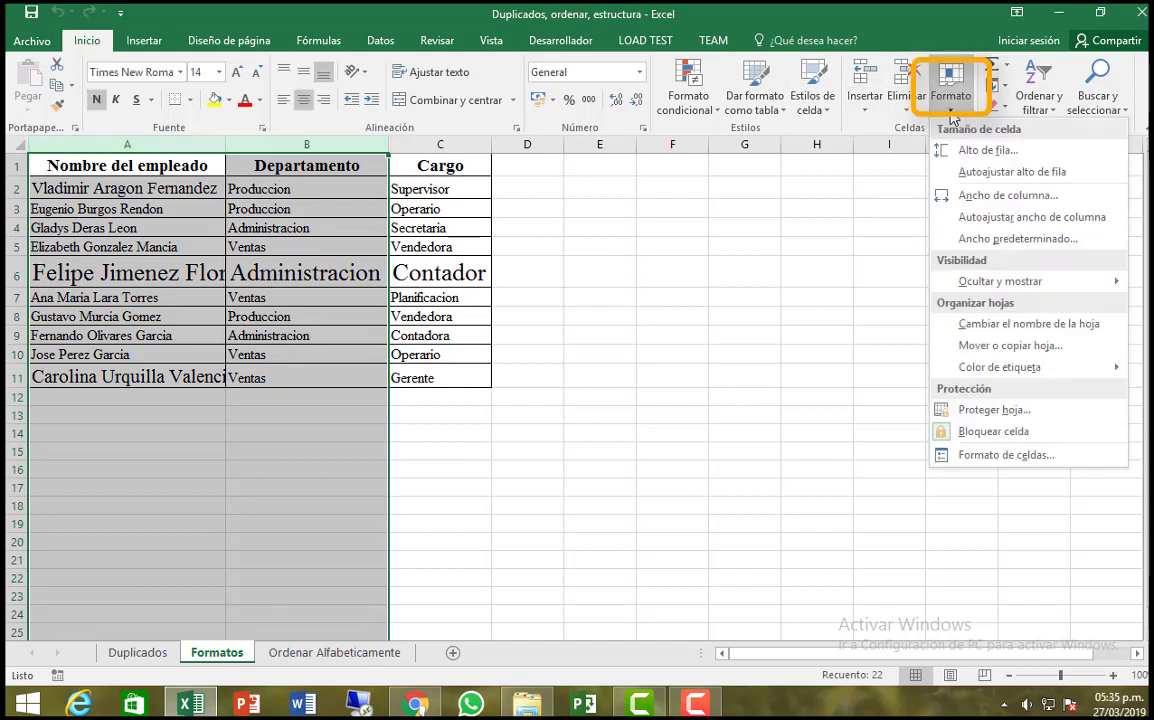
click(1010, 199)
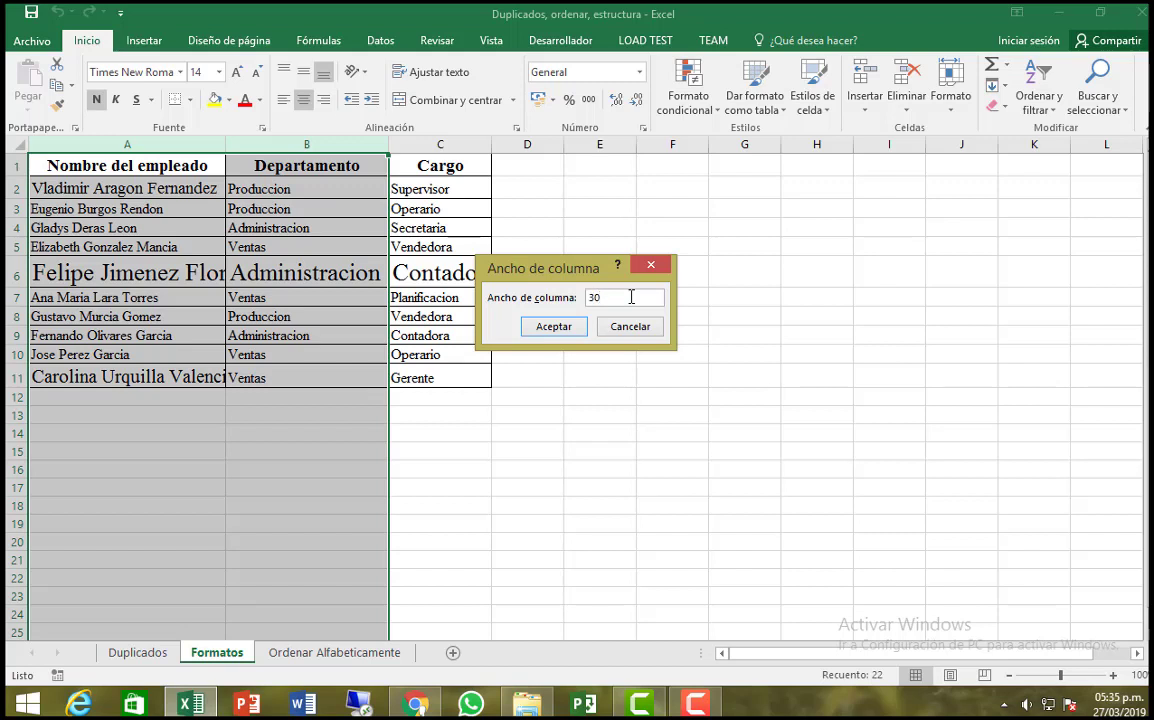
click(566, 330)
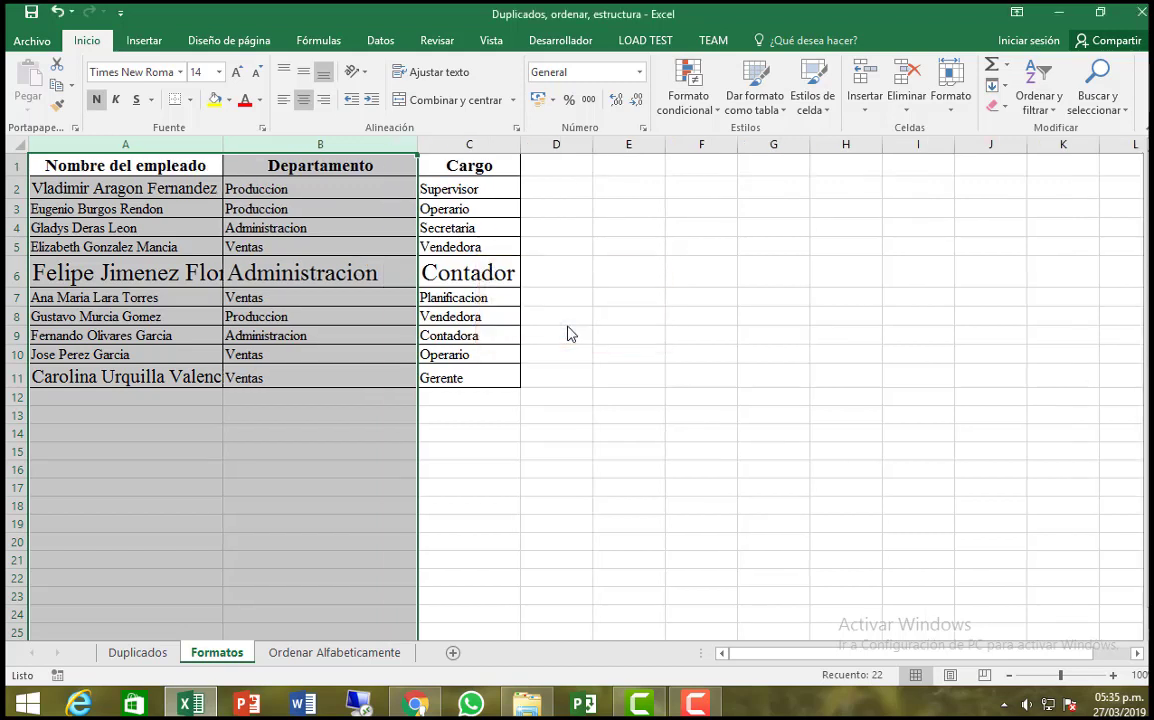
click(290, 208)
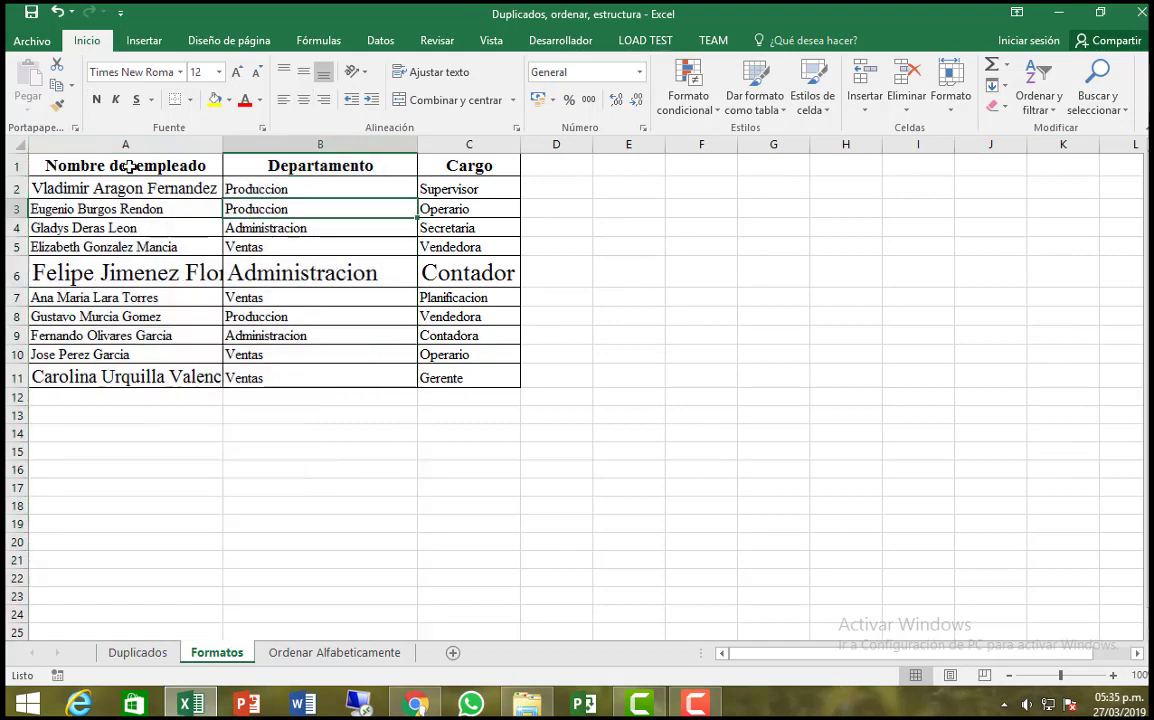
click(127, 144)
click(252, 144)
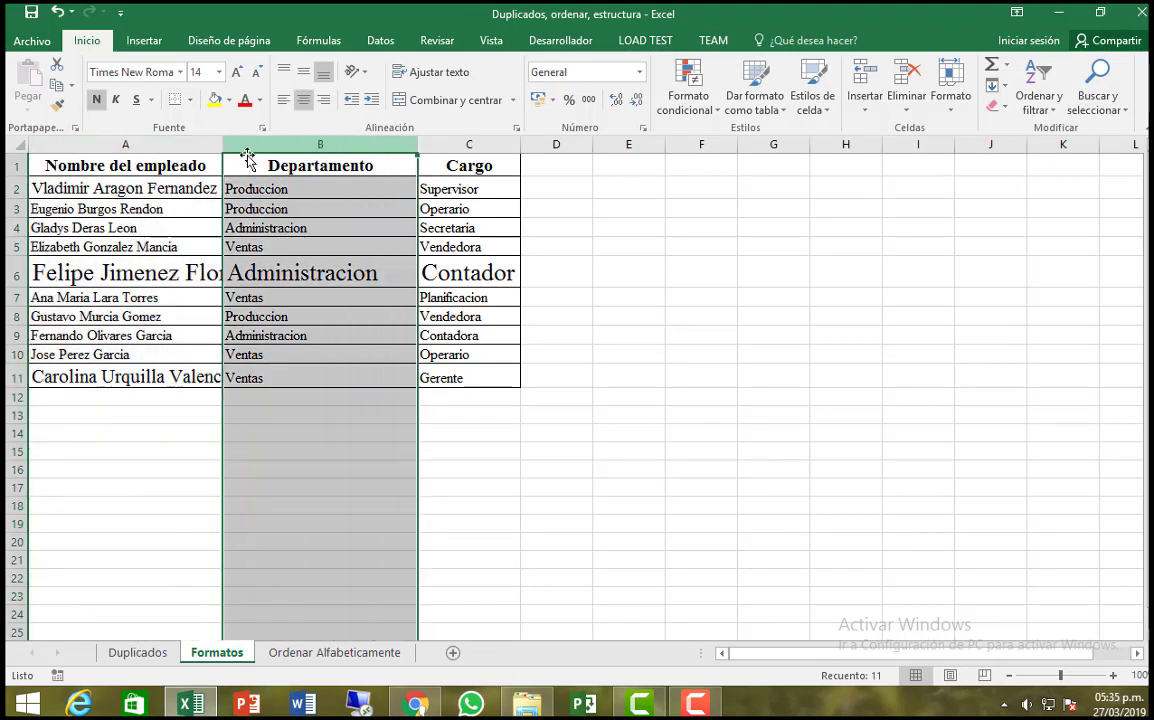
click(146, 144)
click(306, 143)
Set the width of the Cargo column C to 30.
click(481, 148)
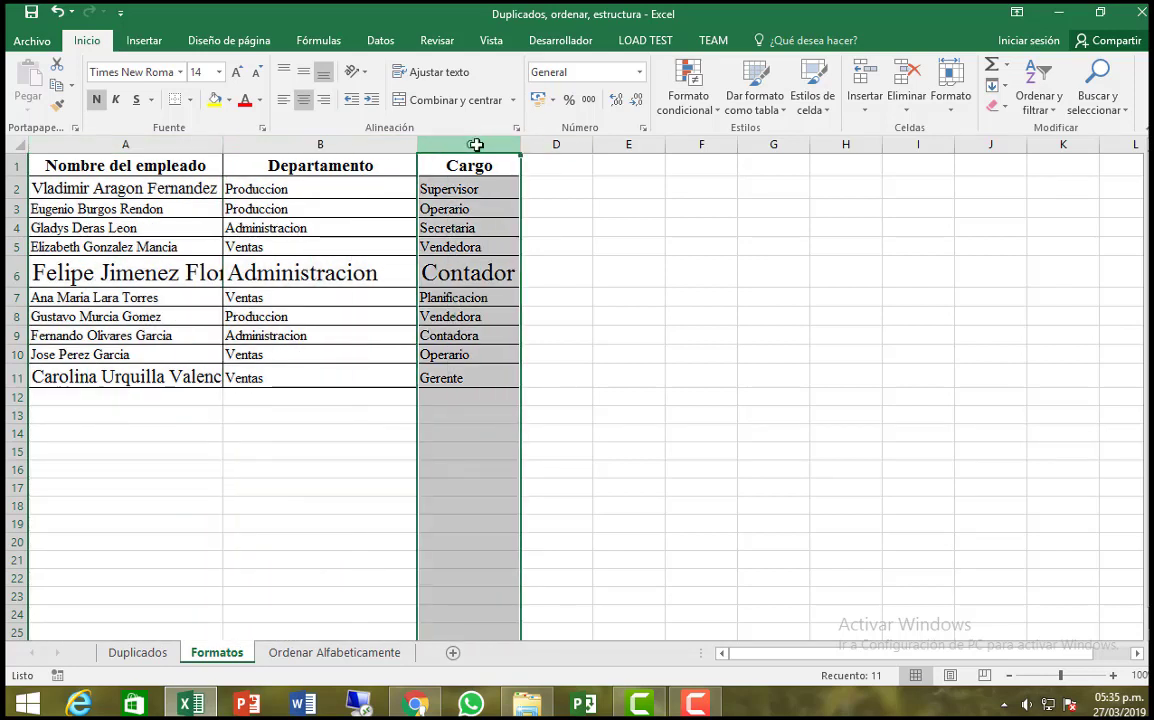
click(951, 100)
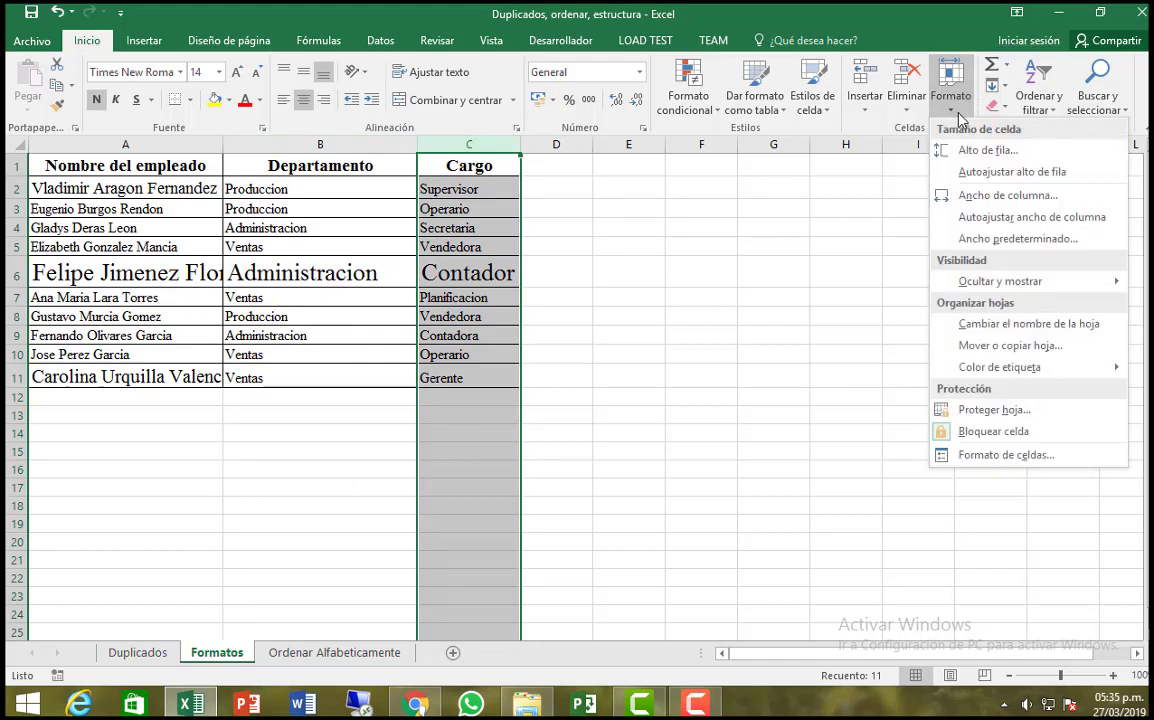
click(987, 197)
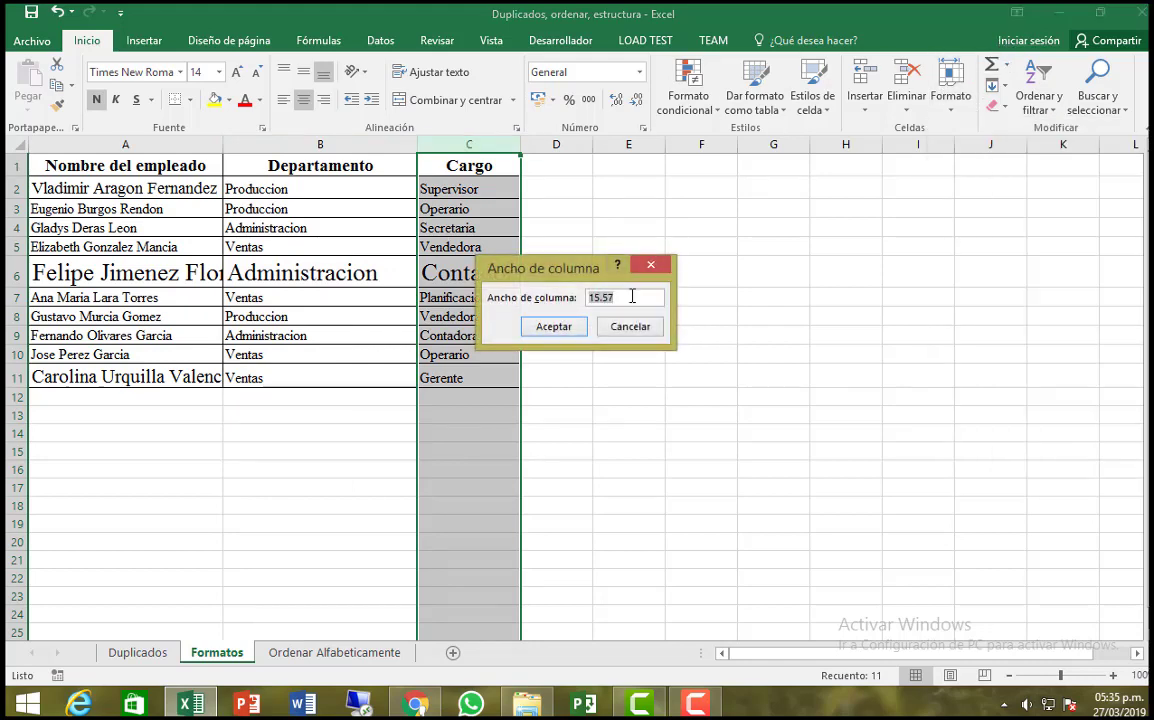
text(30)
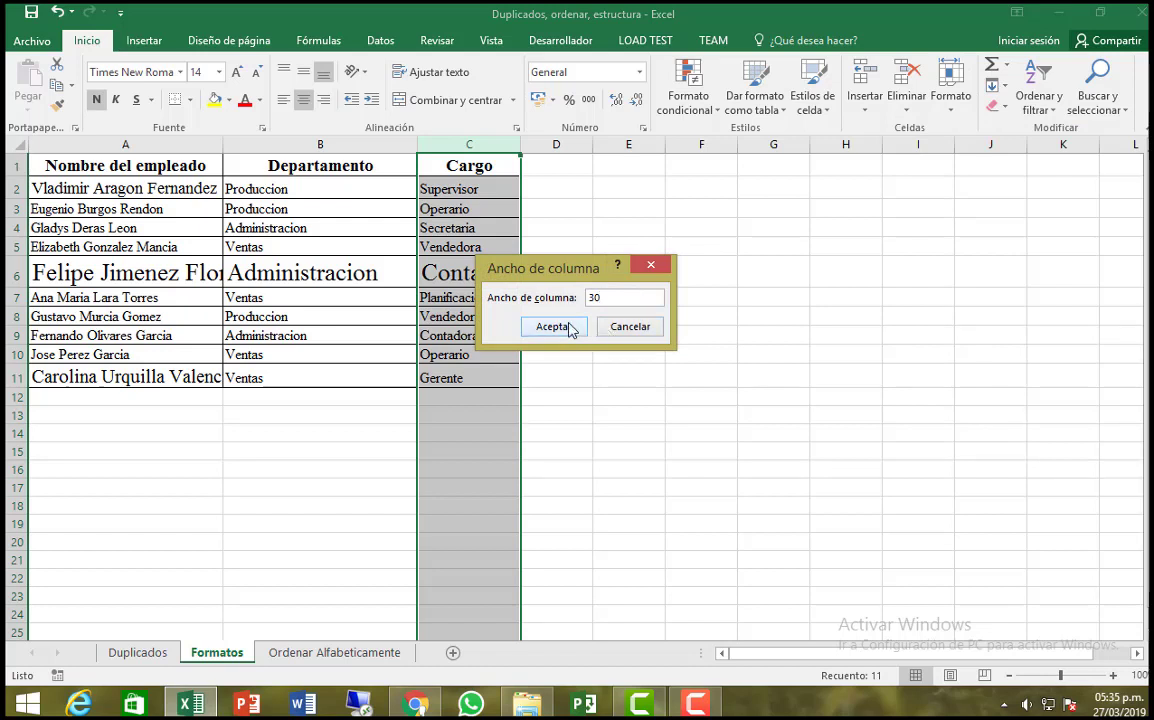
click(554, 326)
click(731, 321)
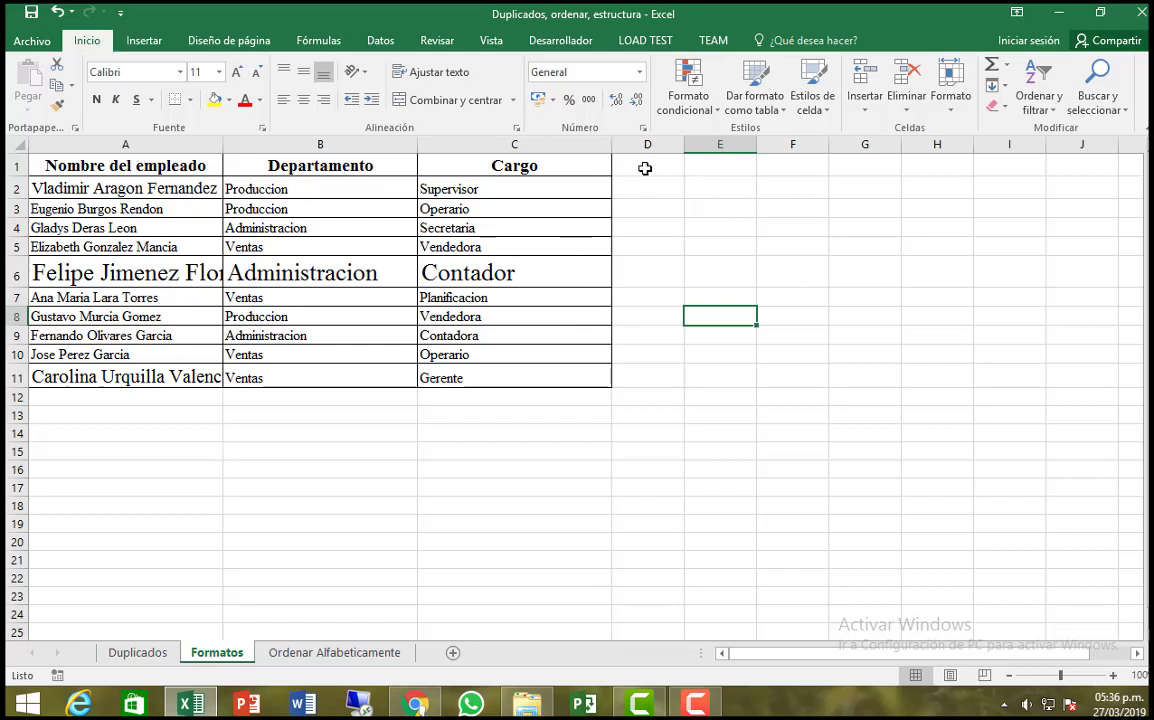
Try a width of 25 for the employee name column A and undo the change.
click(125, 143)
right_click(125, 145)
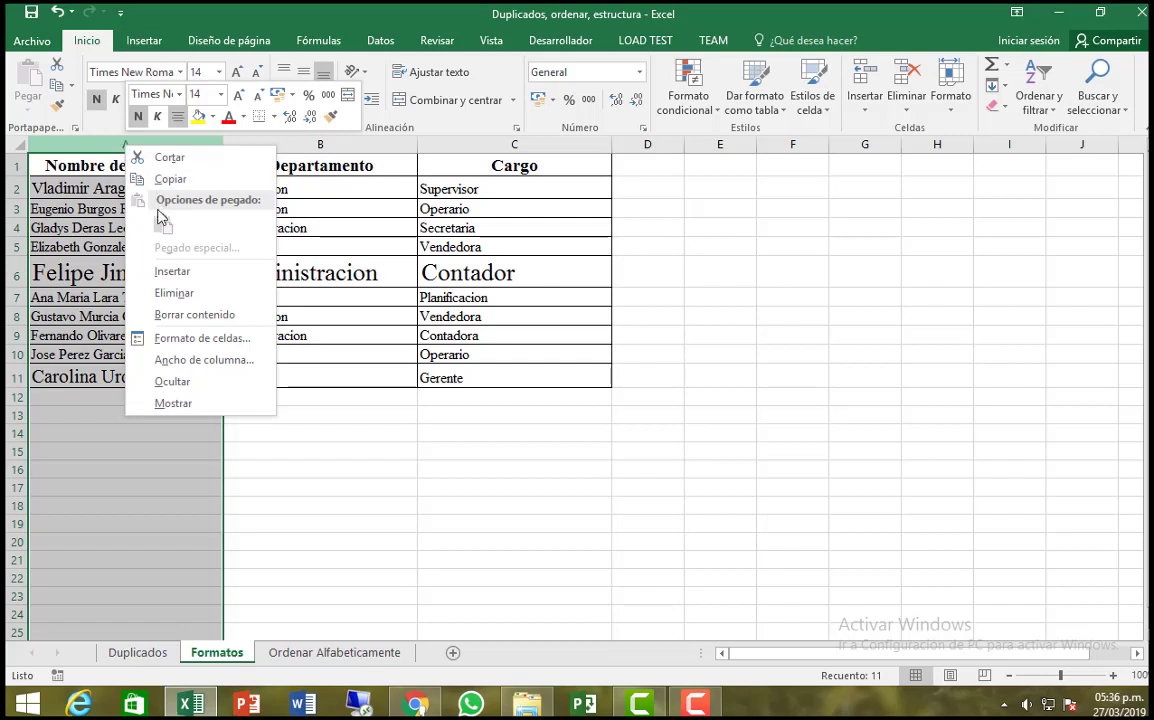
click(205, 360)
drag(209, 315, 421, 236)
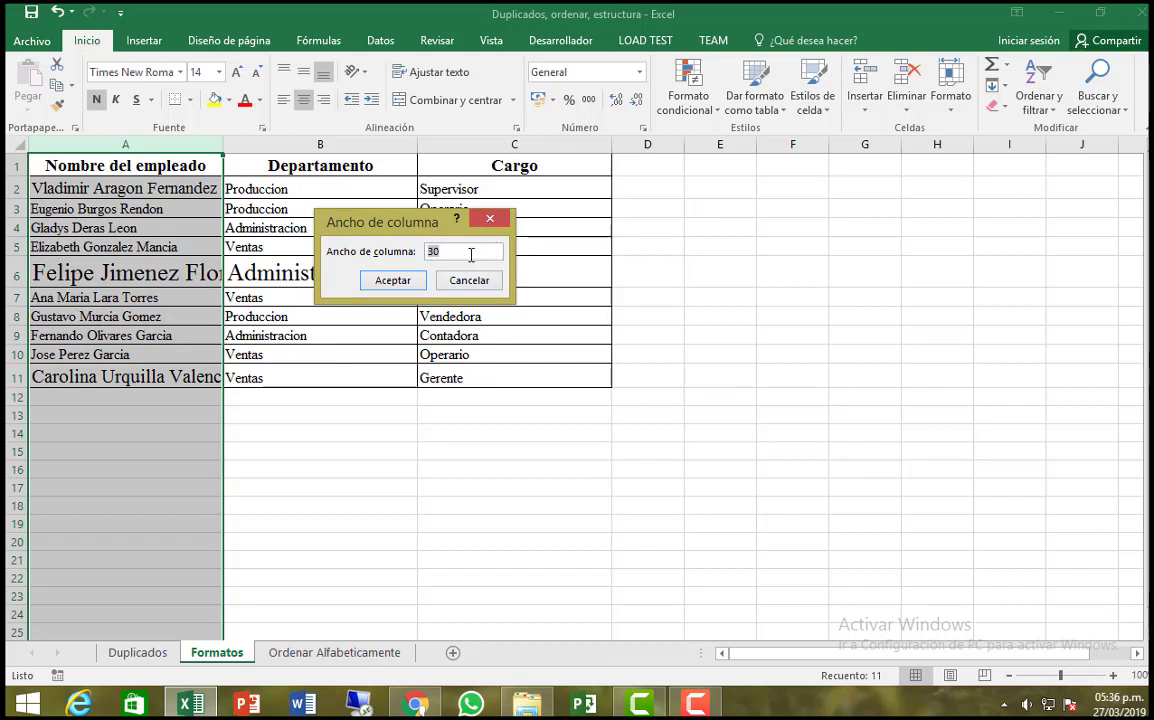
text(25)
key(Return)
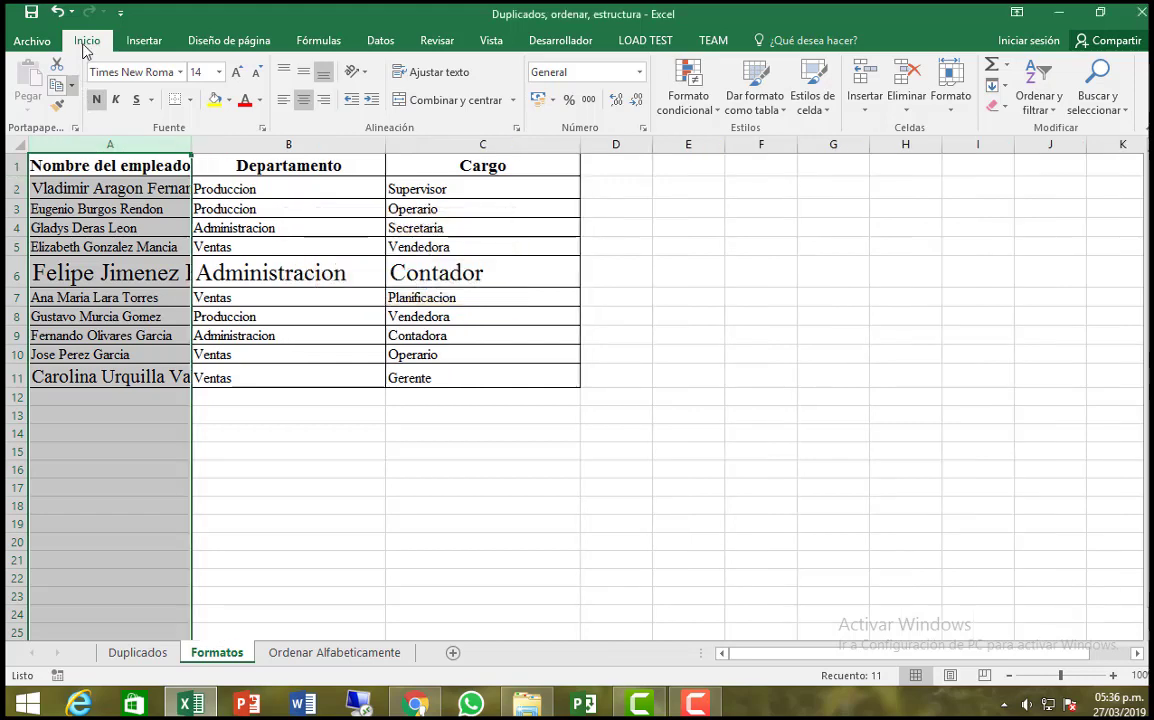
click(57, 12)
click(389, 430)
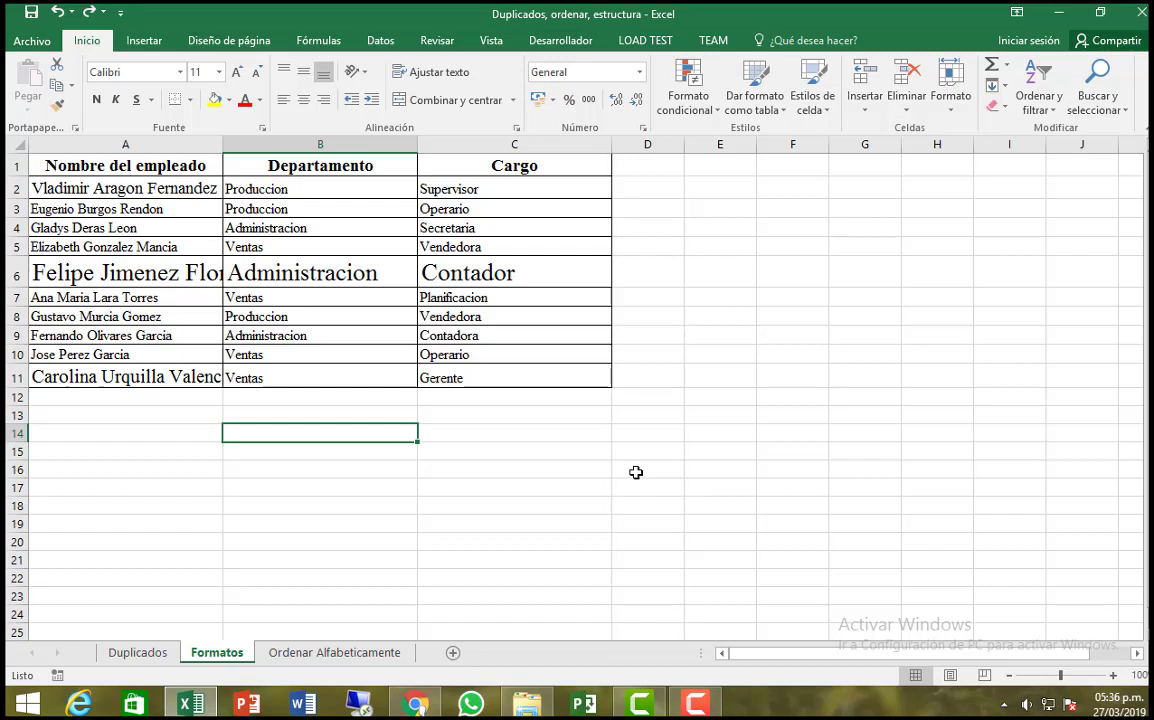
click(48, 260)
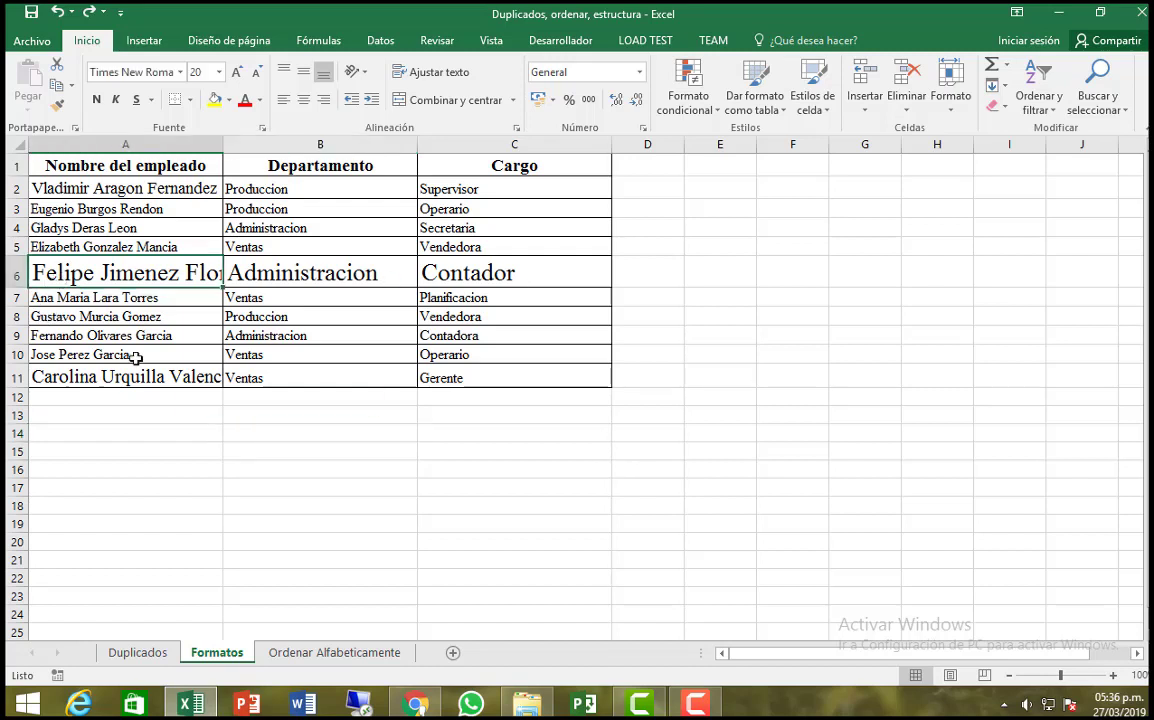
click(108, 382)
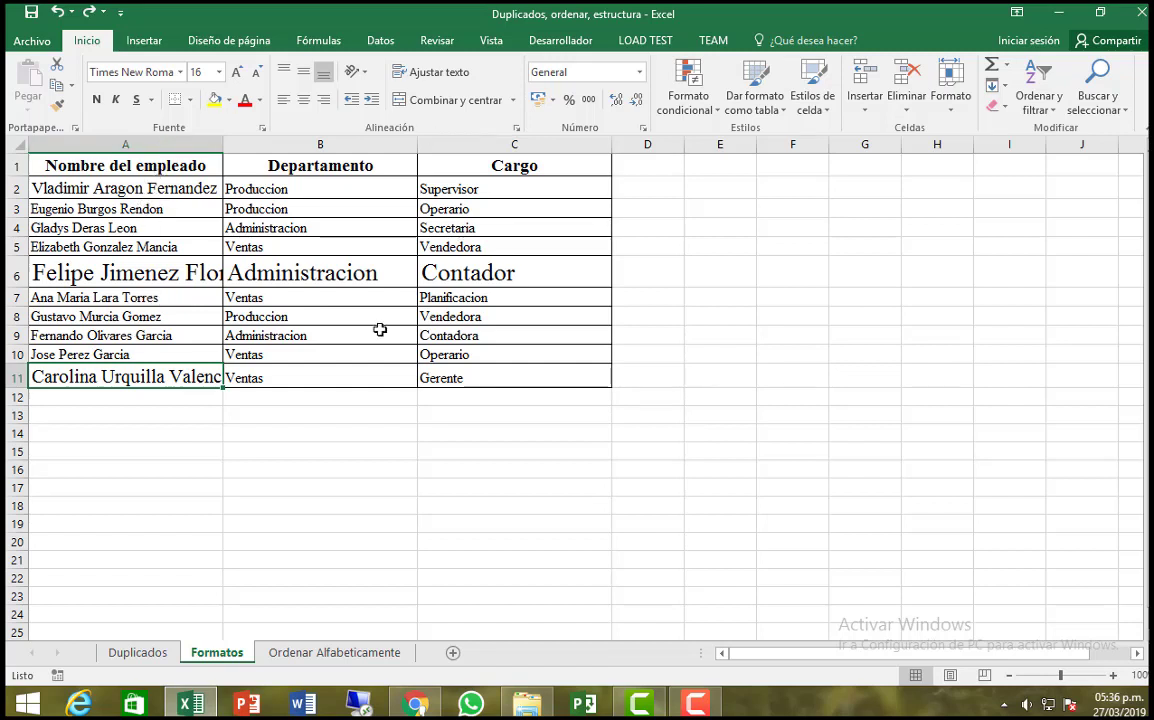
click(363, 489)
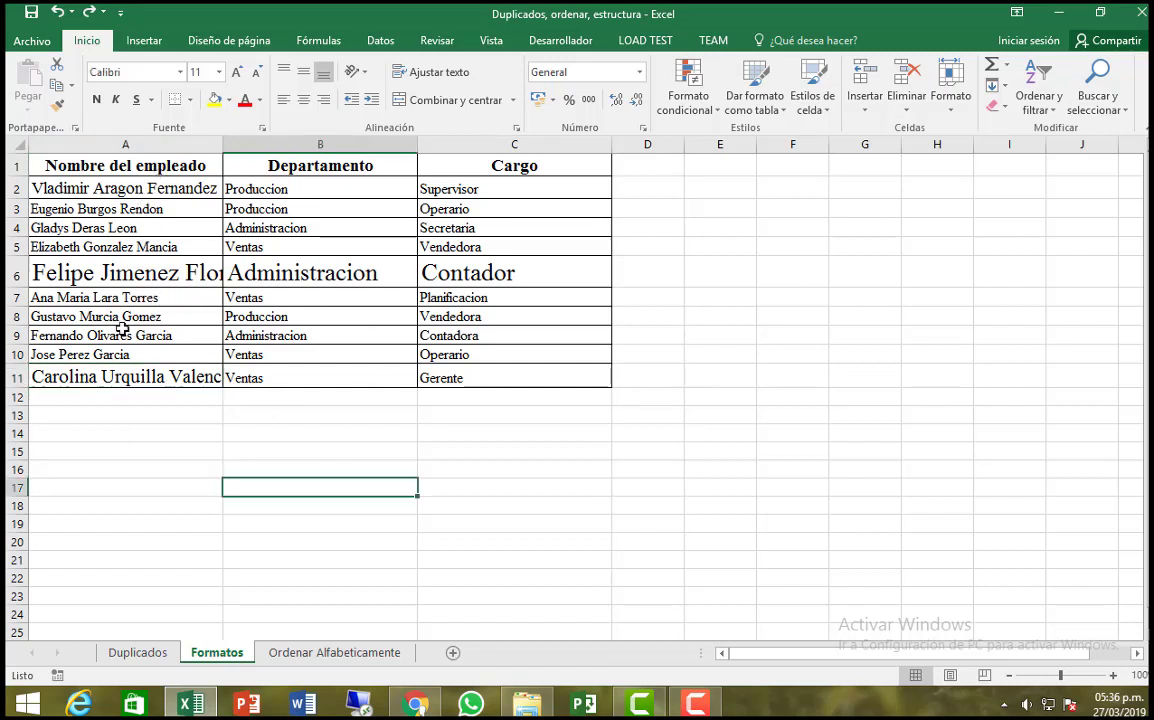
click(16, 275)
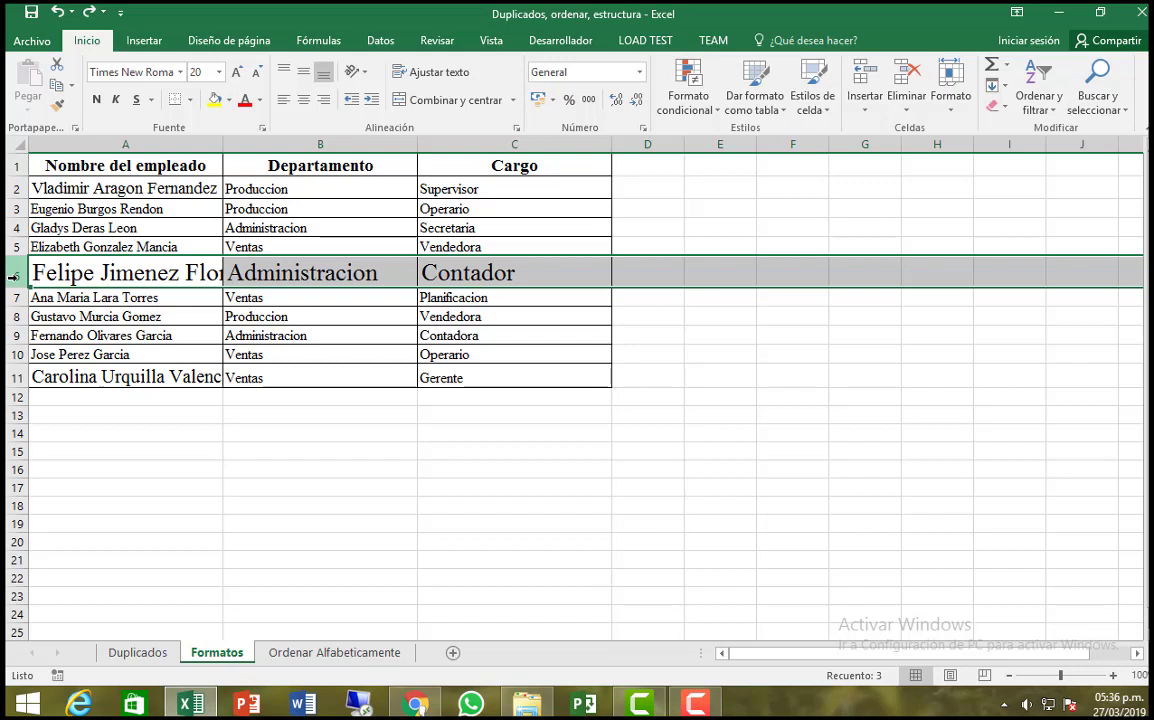
ctrl+click(15, 377)
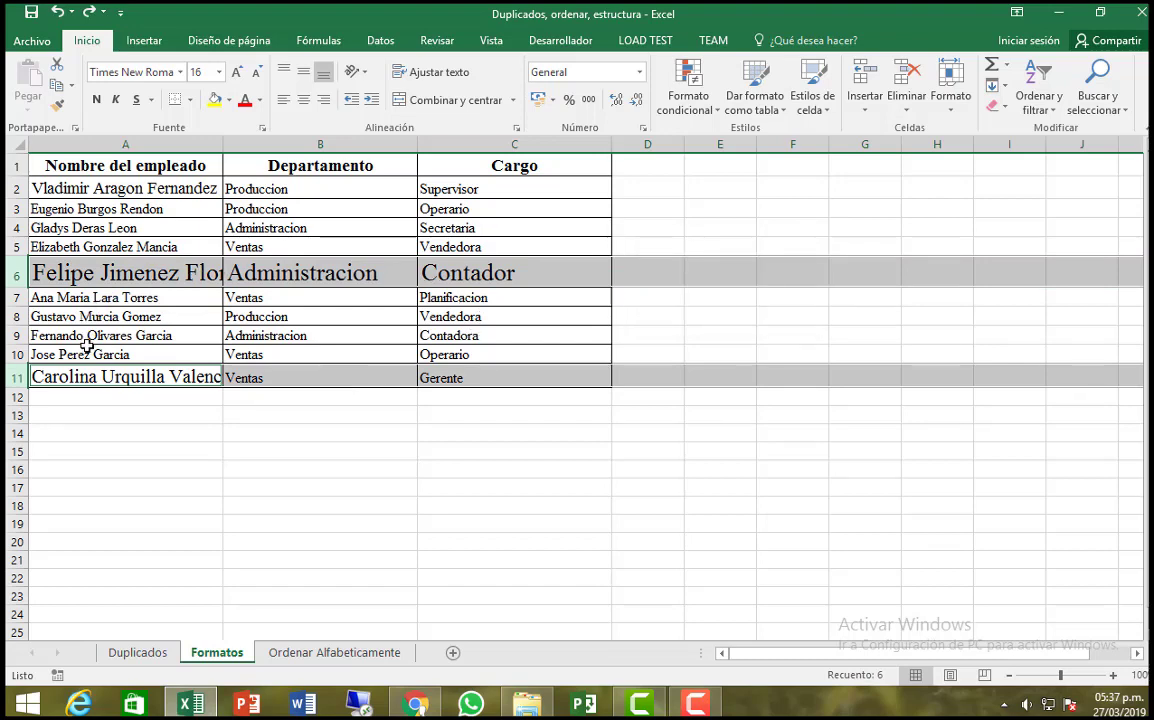
click(263, 481)
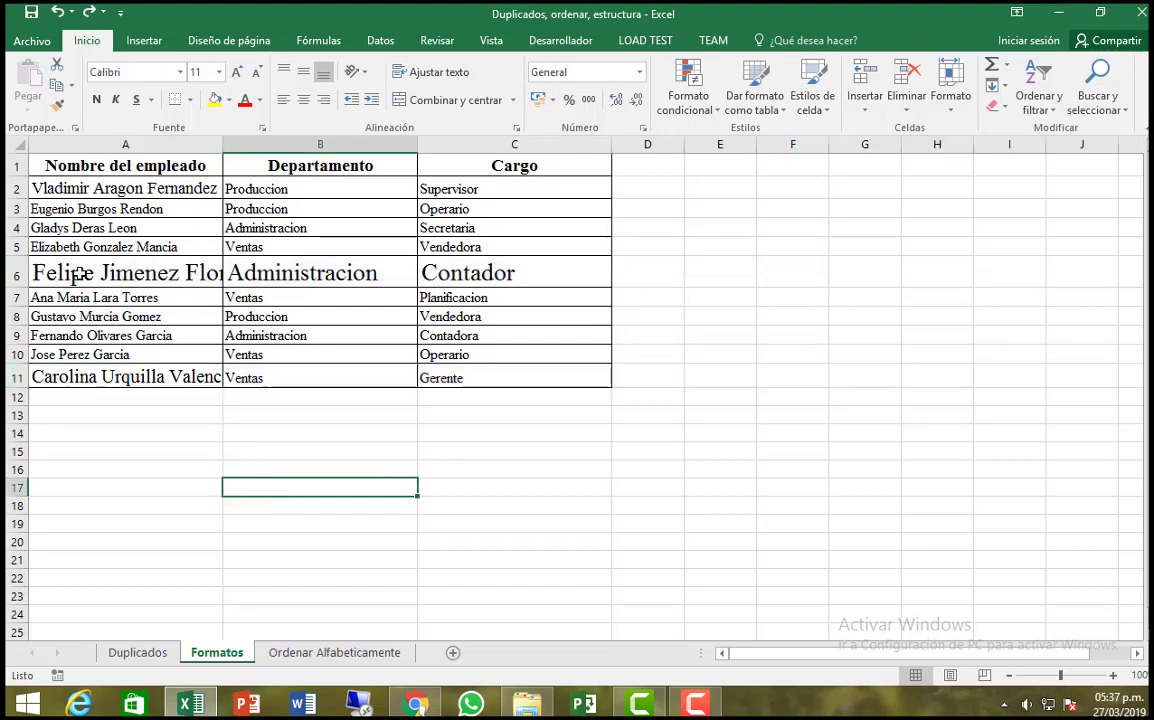
Autofit the column widths to the contents of rows 6 and 11 selected together.
click(15, 275)
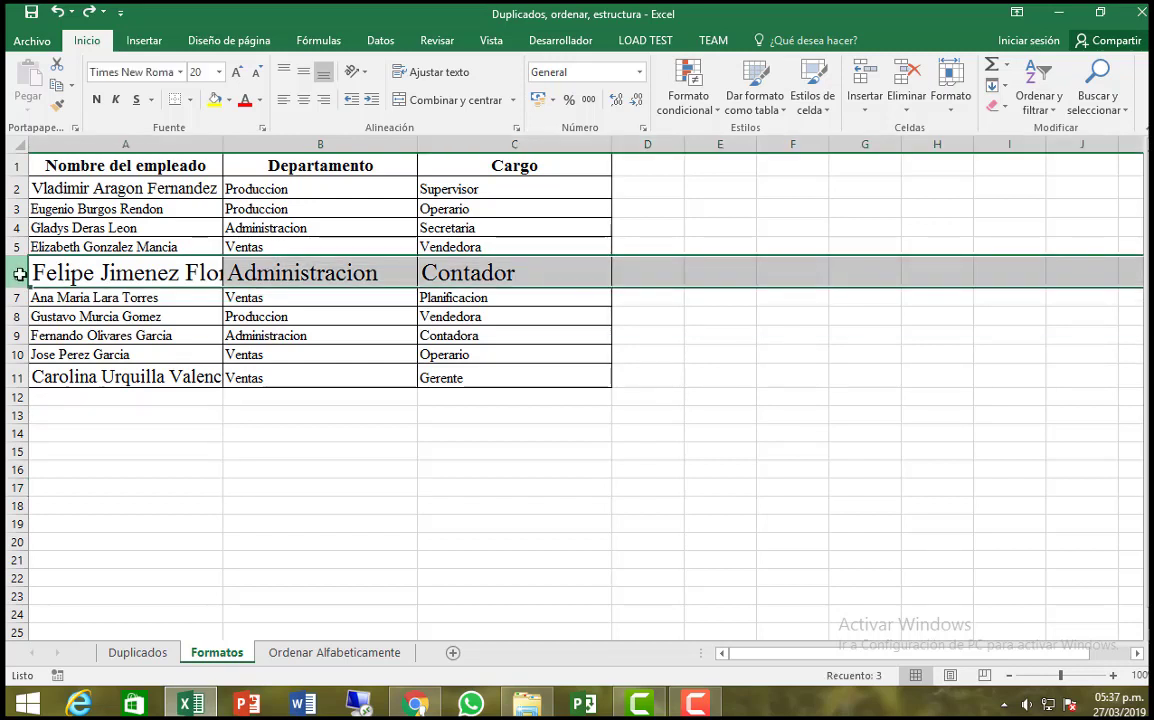
ctrl+click(15, 377)
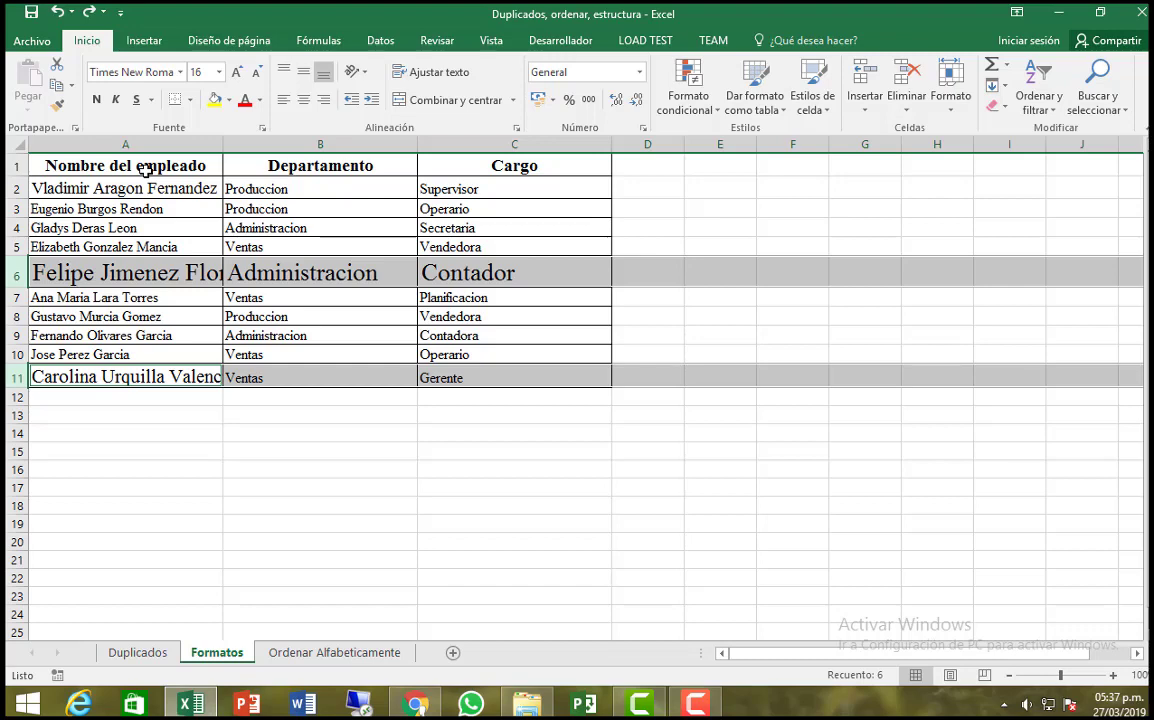
click(398, 40)
click(90, 42)
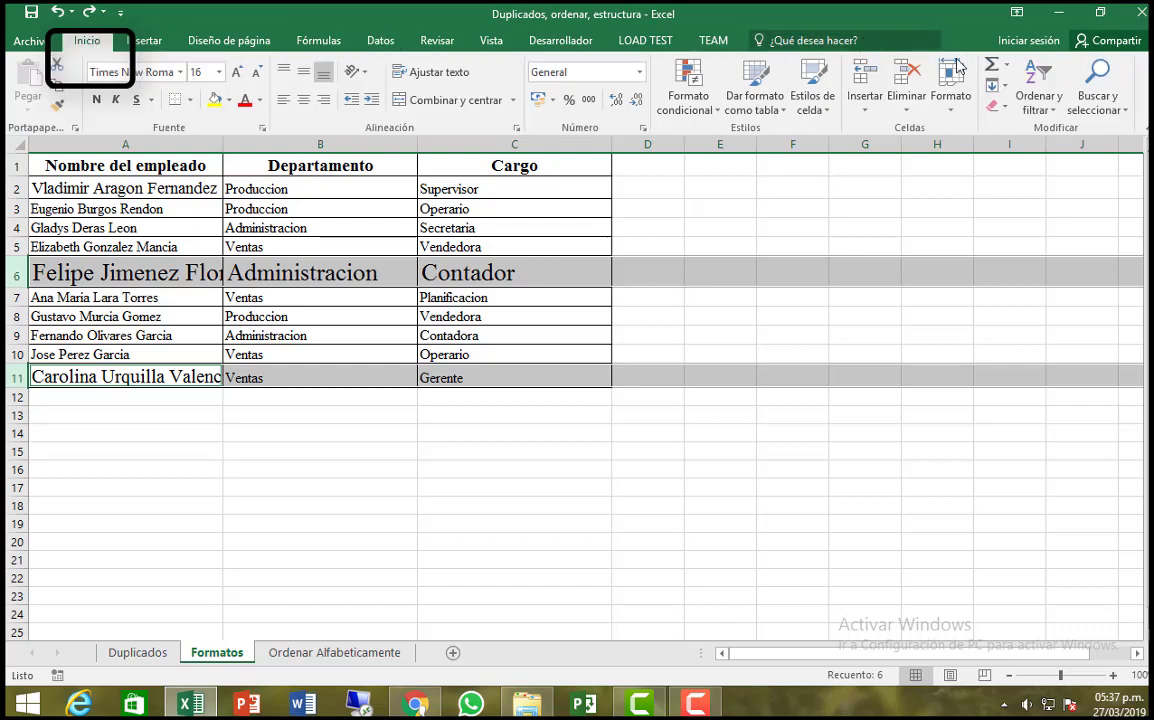
click(953, 105)
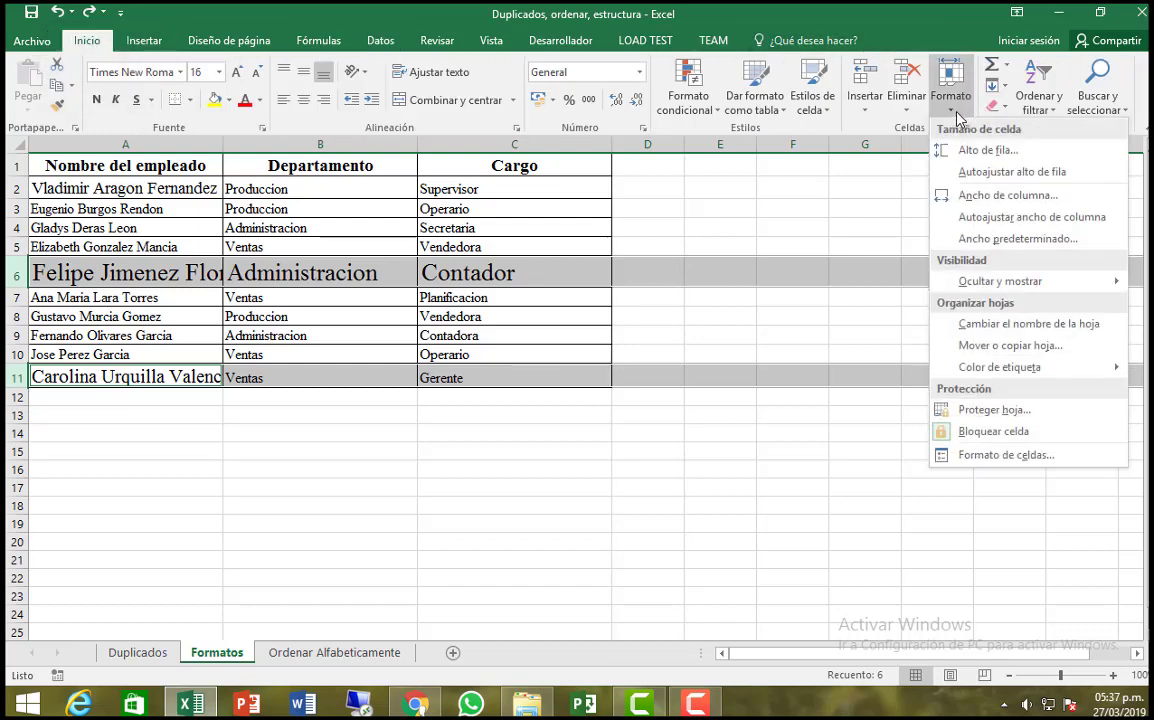
click(1033, 220)
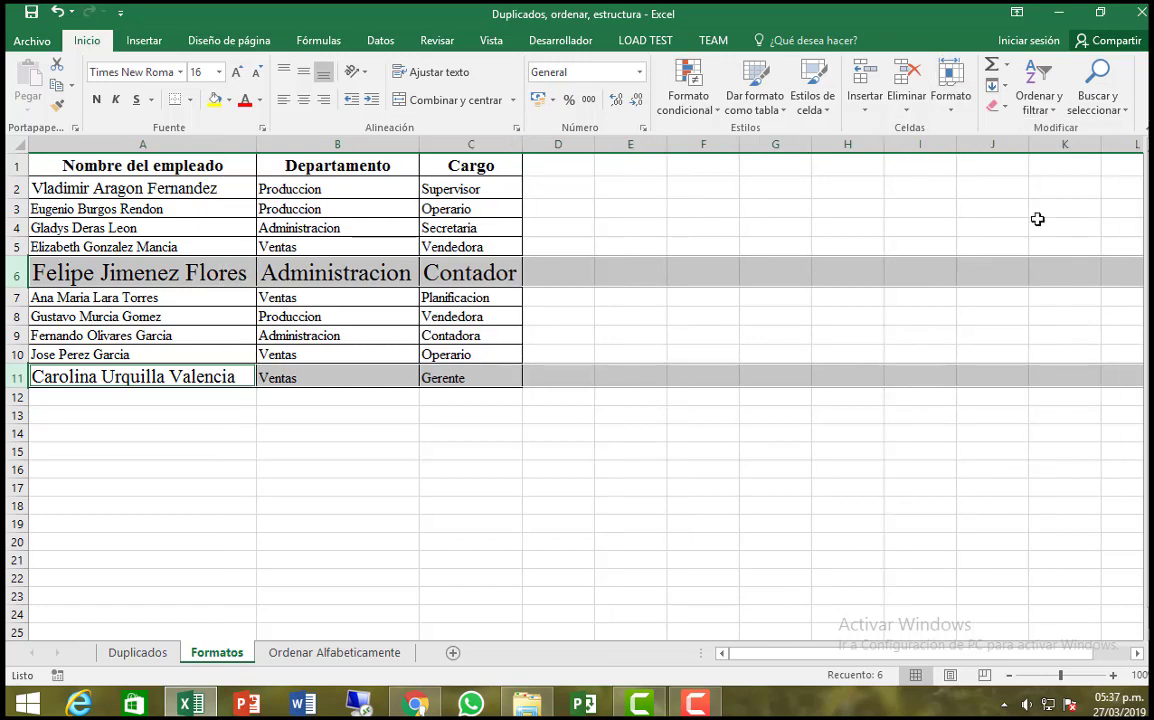
click(697, 340)
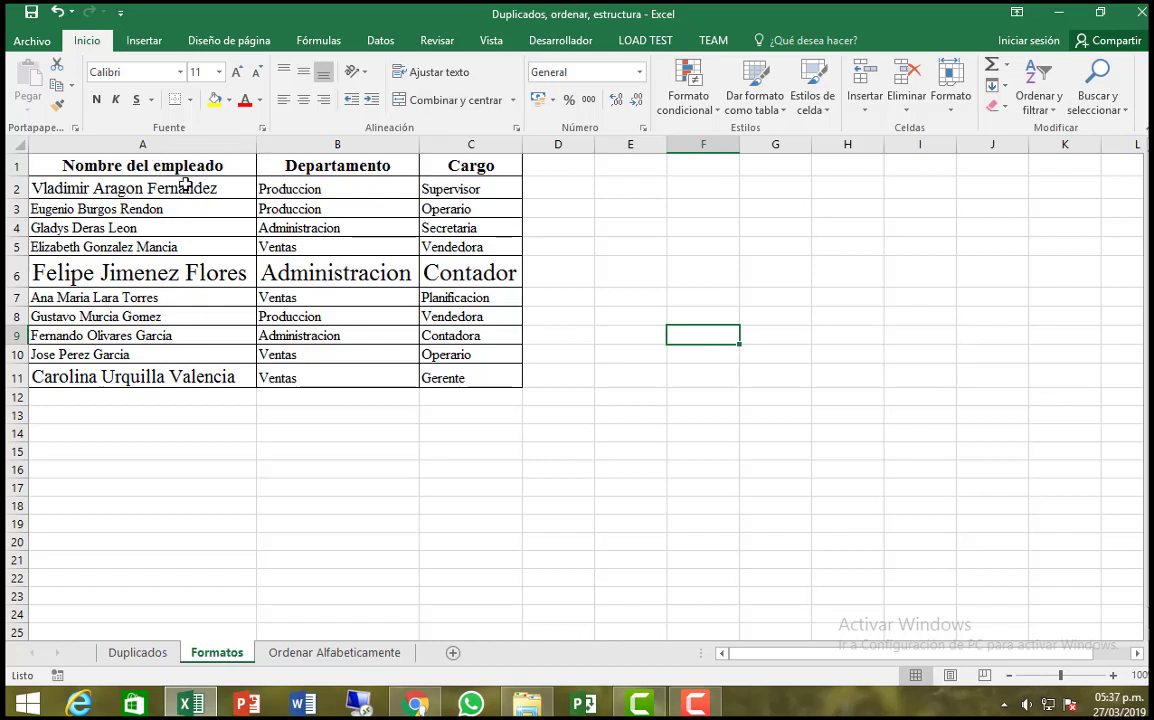
Narrow the Nombre del empleado column A by hand, and autofit its width to the contents of A1:A11.
drag(258, 146, 196, 180)
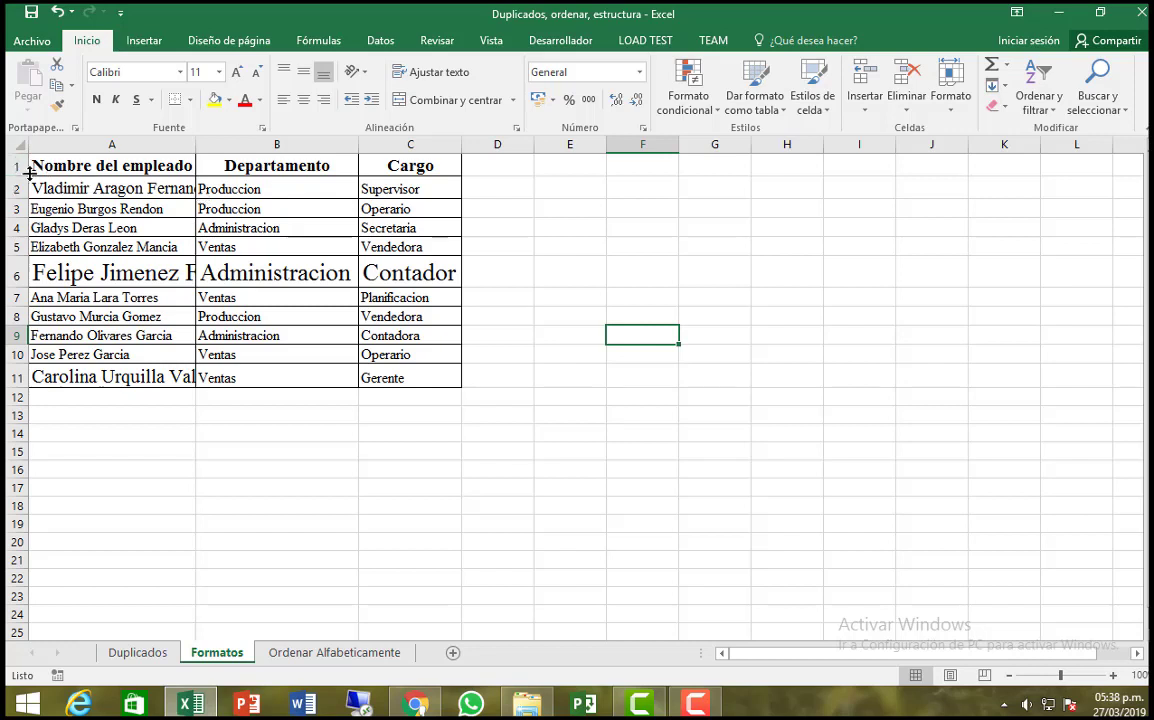
drag(48, 166, 52, 378)
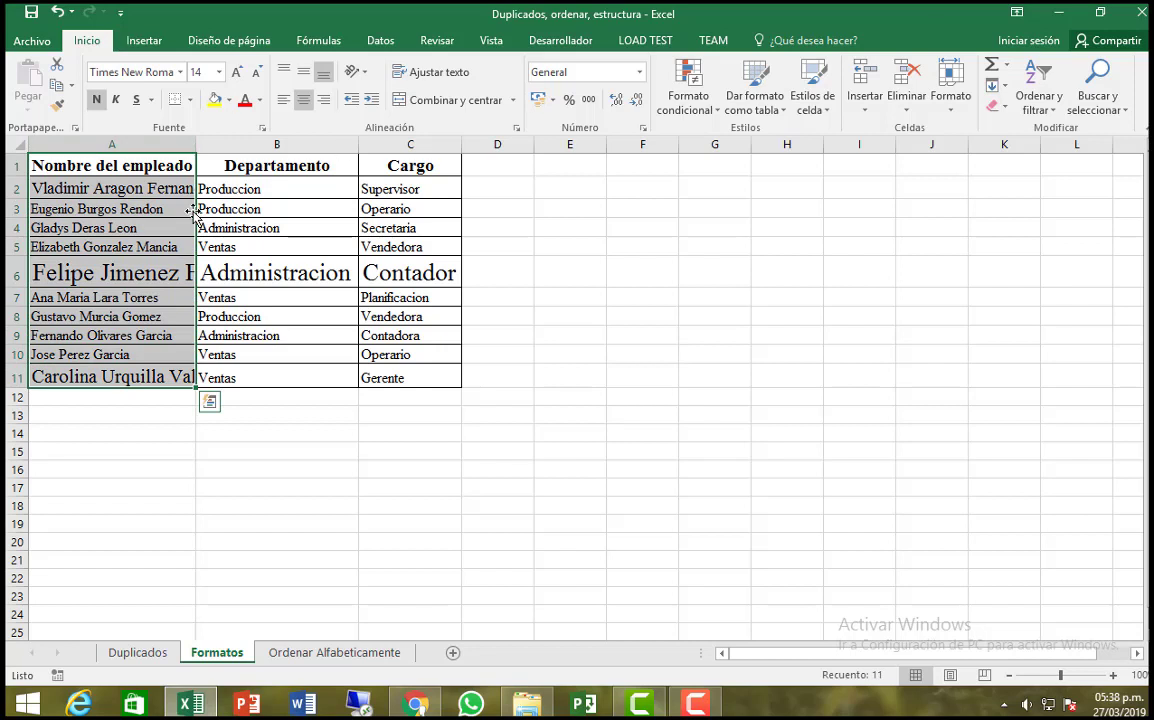
click(955, 117)
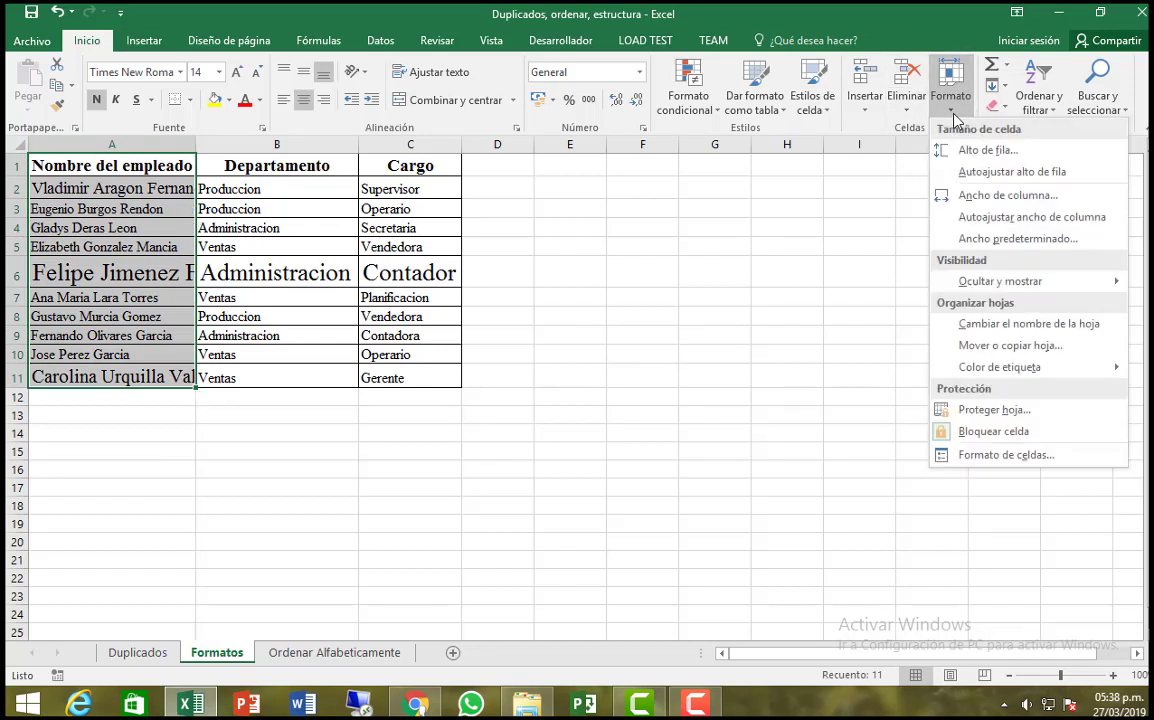
click(1020, 218)
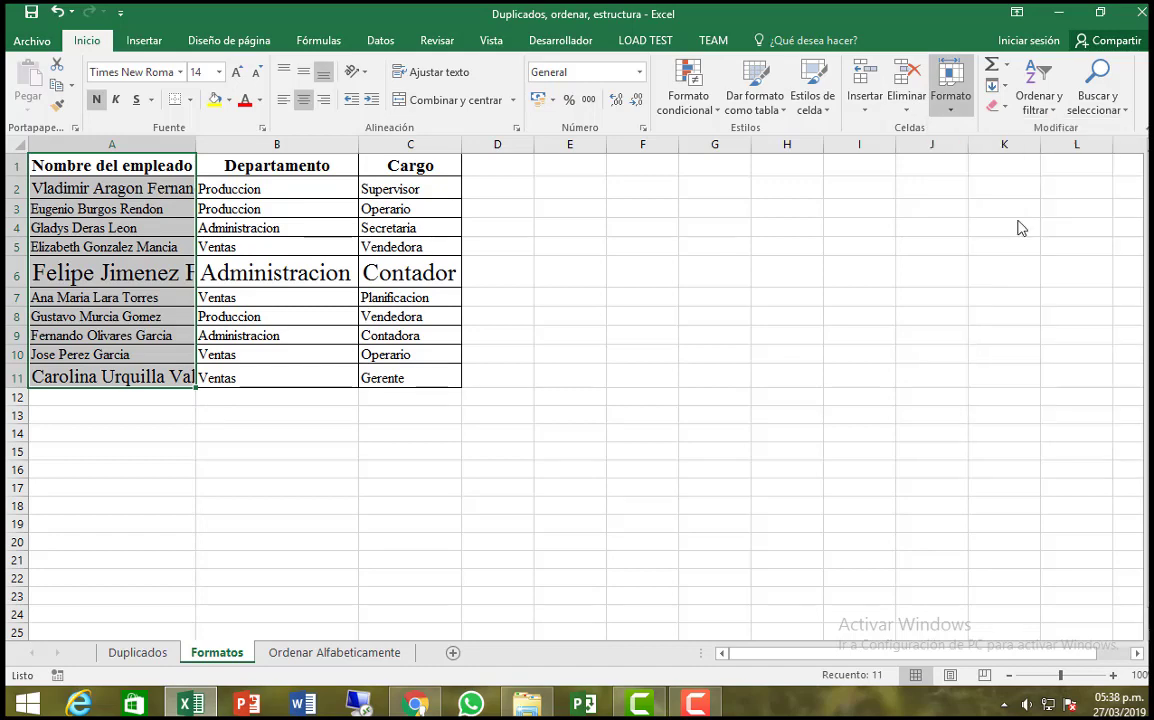
click(625, 273)
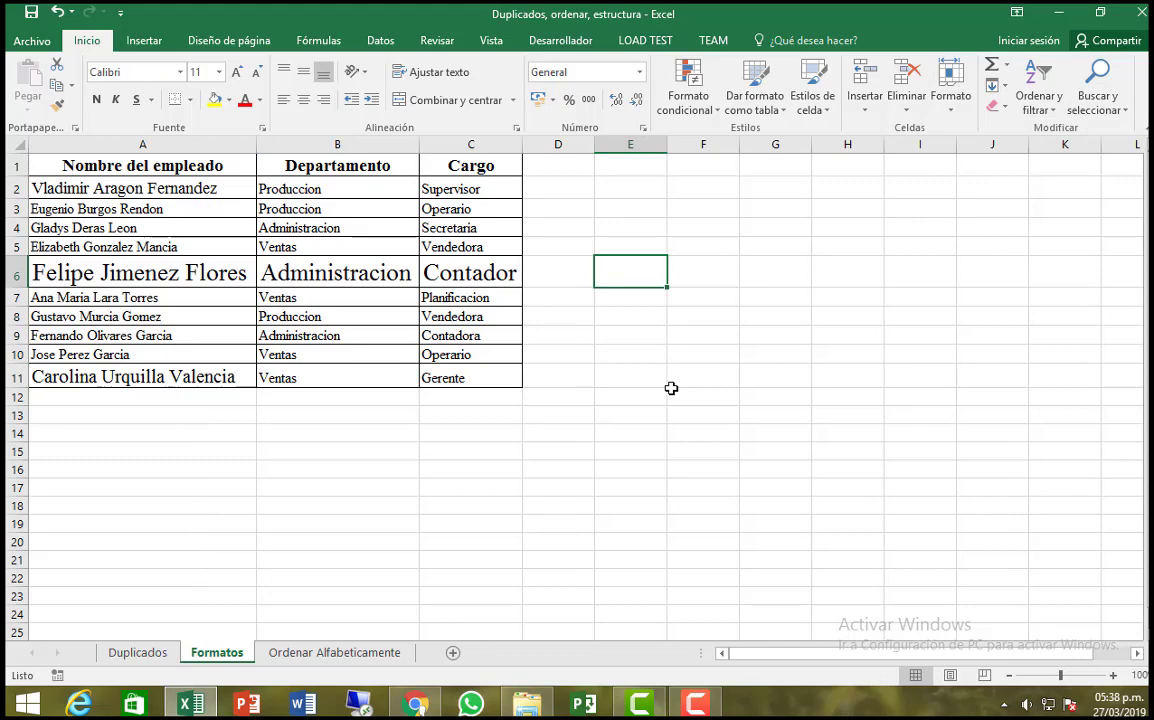
Check the width settings of the Nombre del empleado and Departamento columns without changing them.
click(185, 142)
right_click(185, 146)
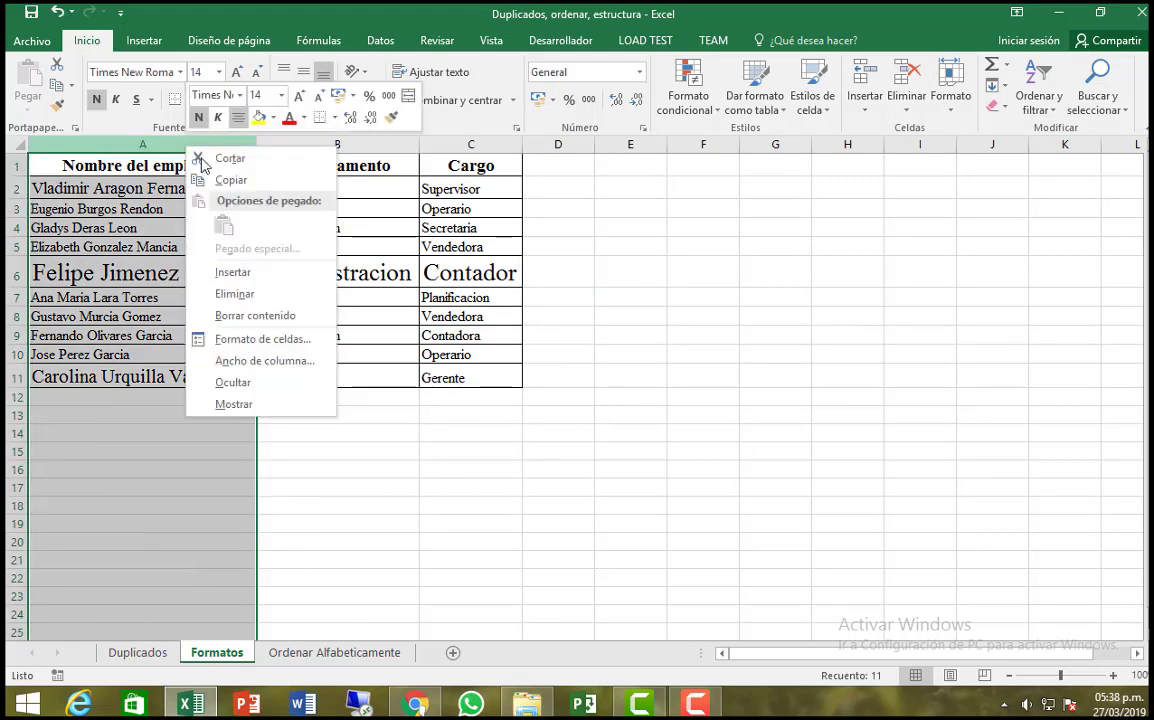
click(240, 360)
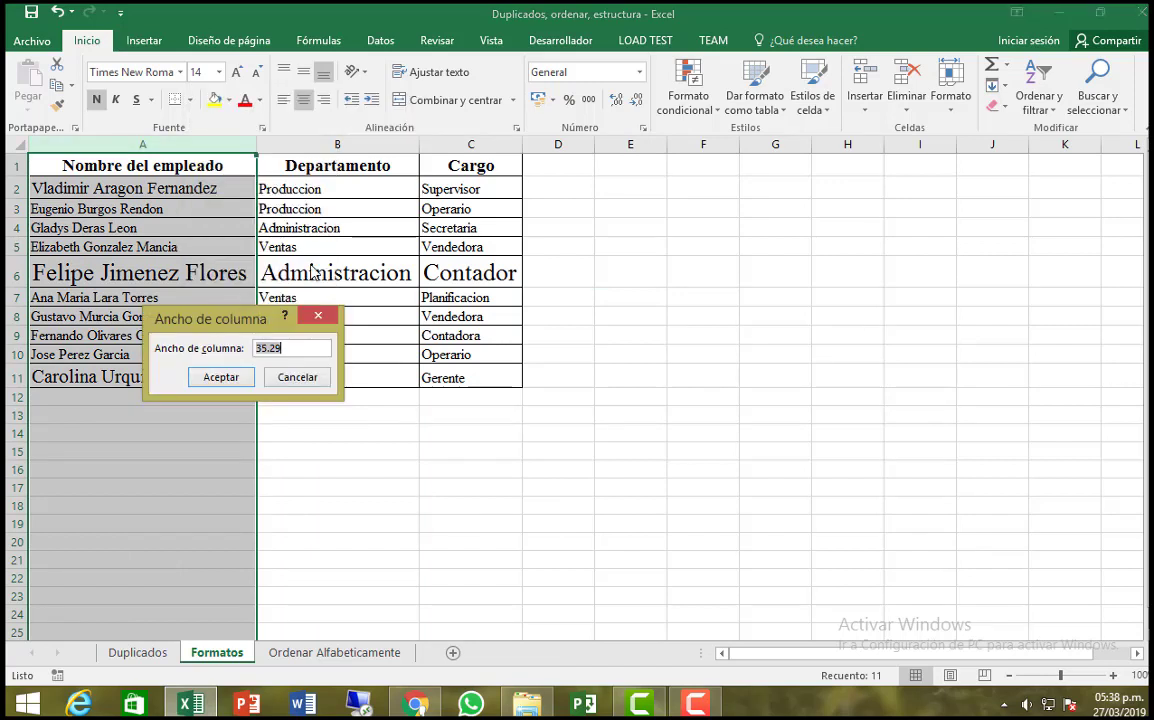
click(317, 322)
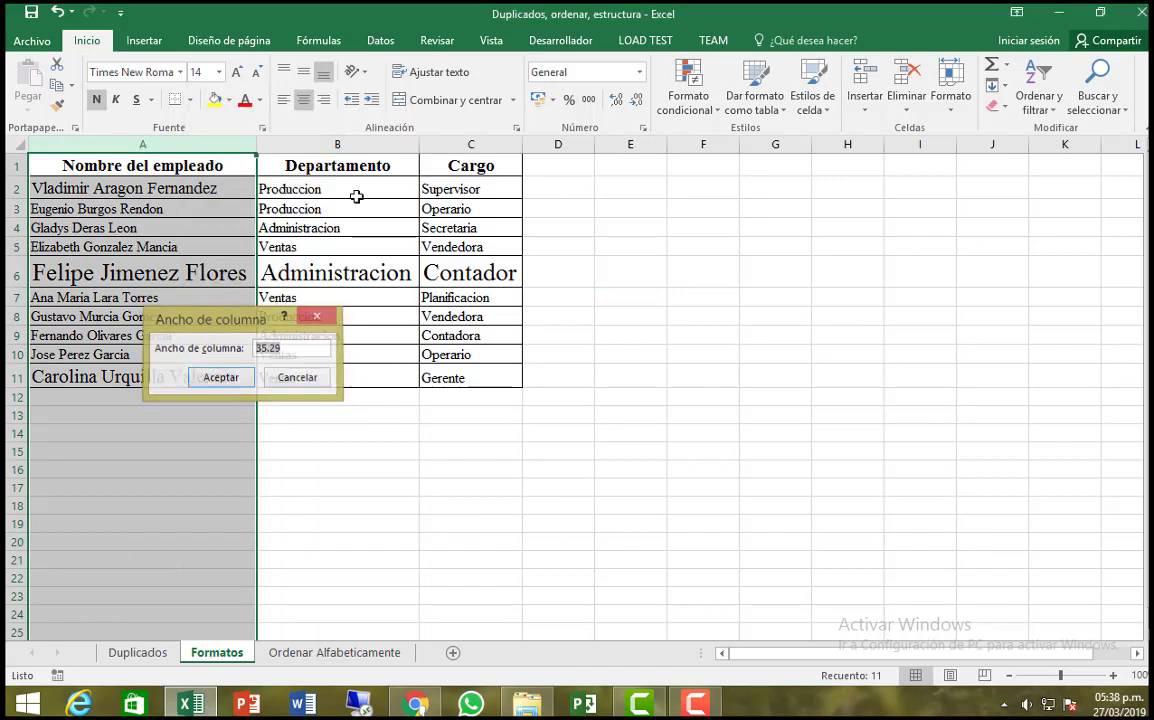
click(349, 146)
right_click(349, 148)
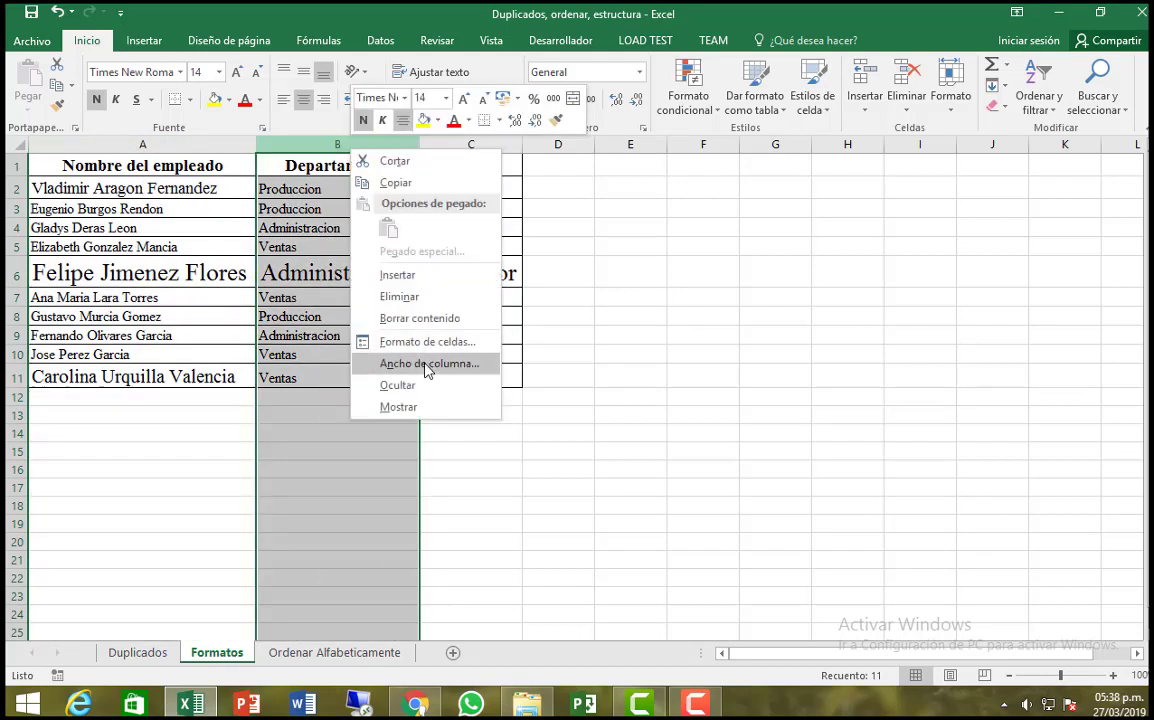
click(386, 366)
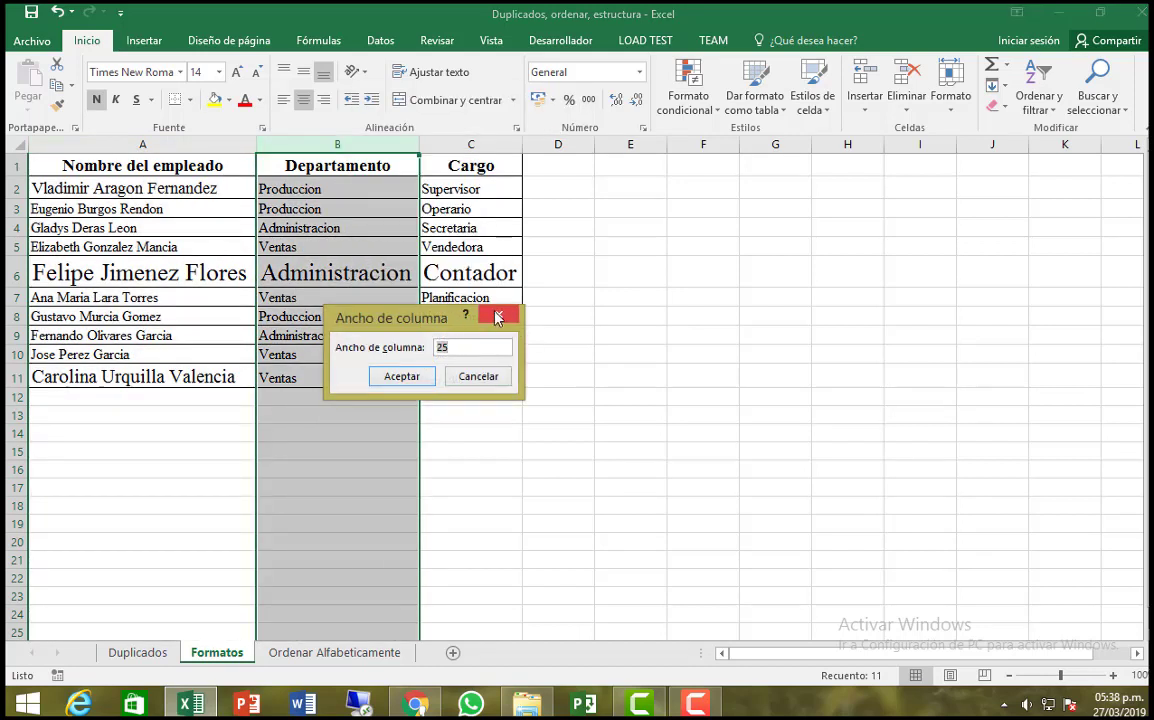
click(501, 318)
click(636, 298)
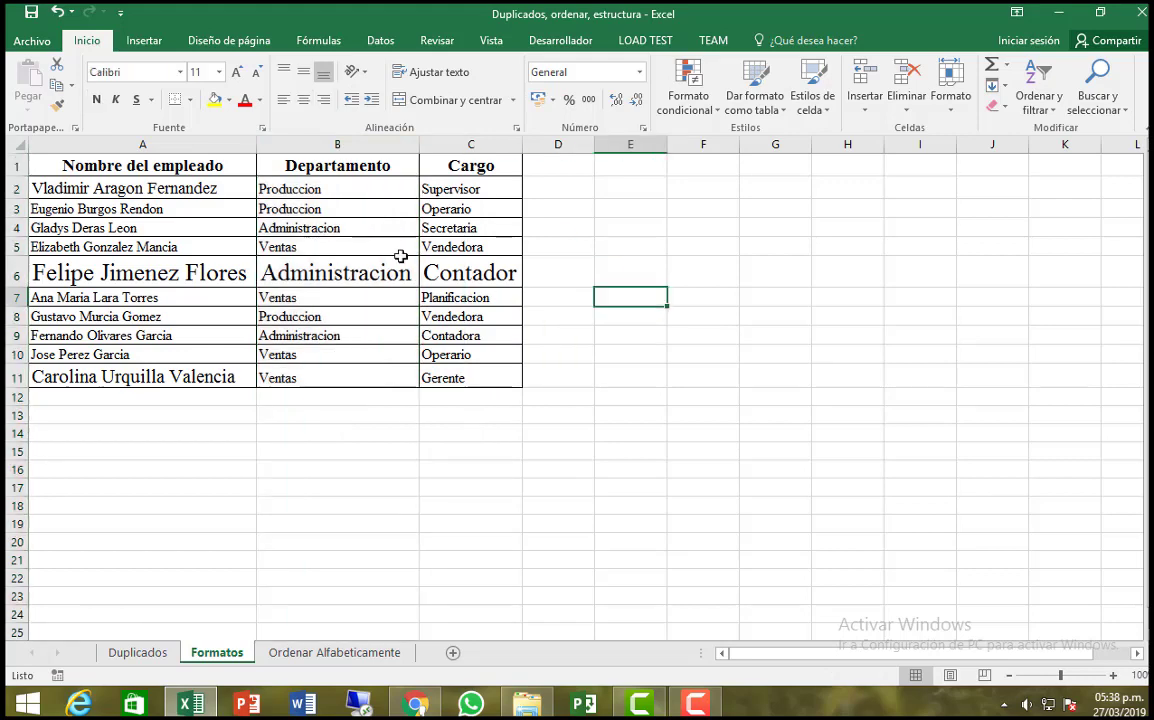
Set the width of columns A, B and C together to 35.
click(115, 141)
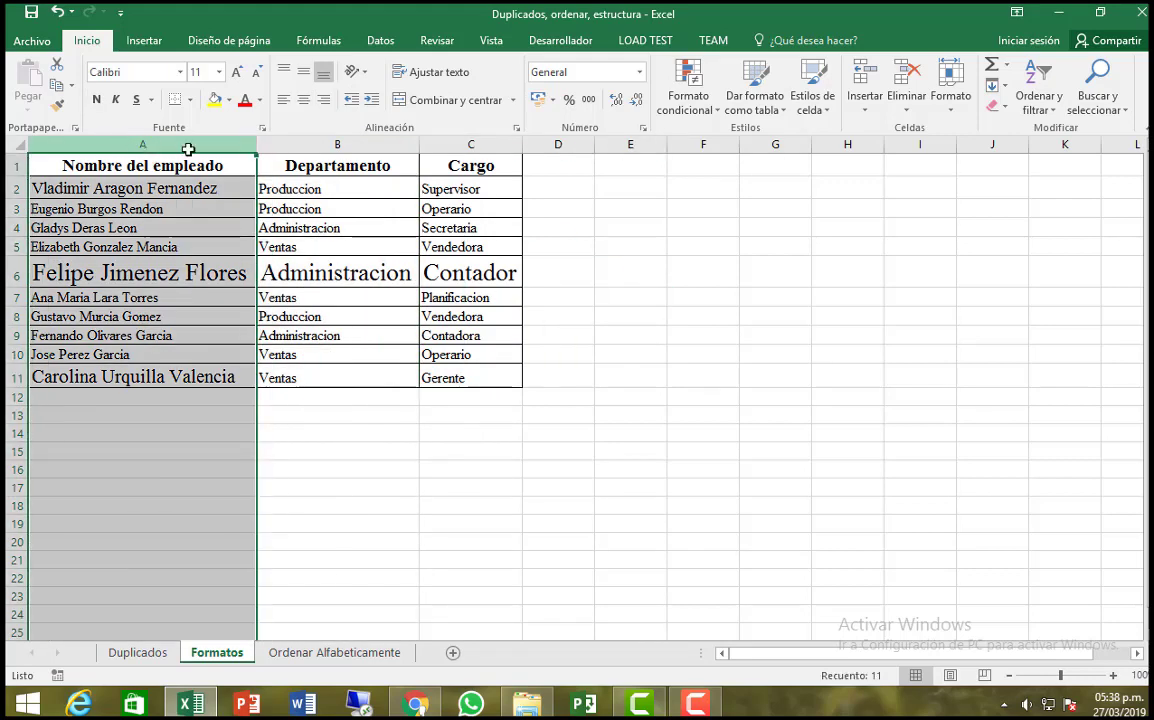
drag(188, 149, 478, 157)
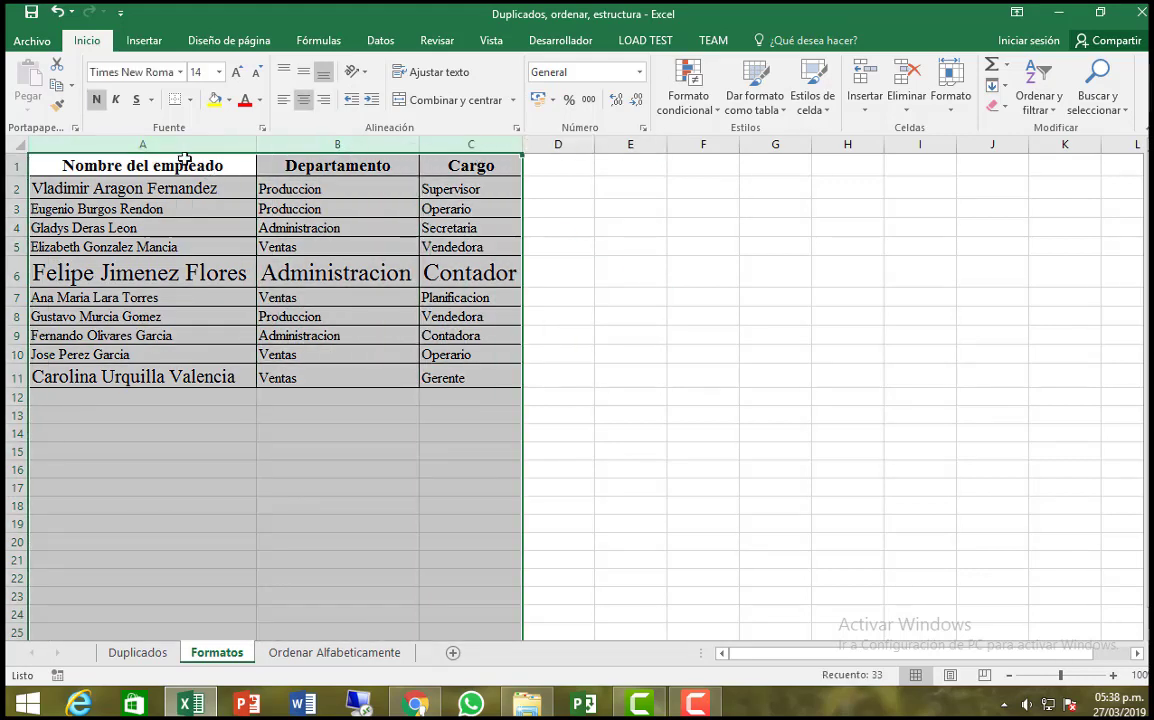
click(950, 112)
click(968, 190)
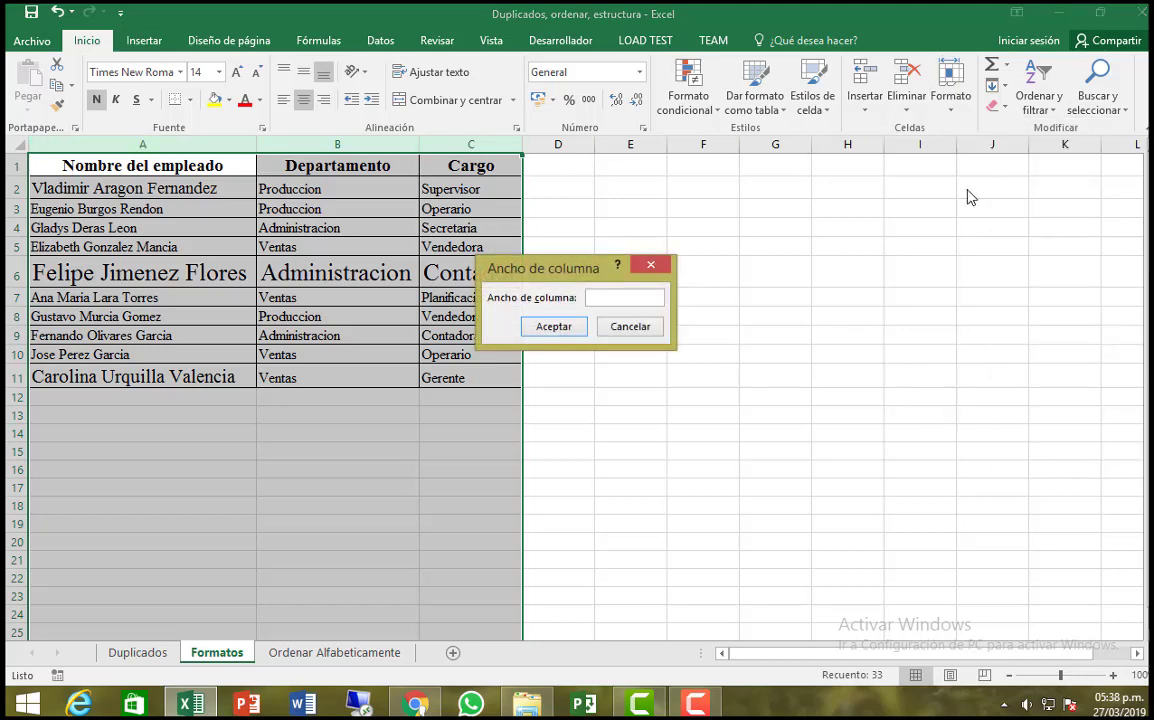
text(35)
key(Return)
click(743, 315)
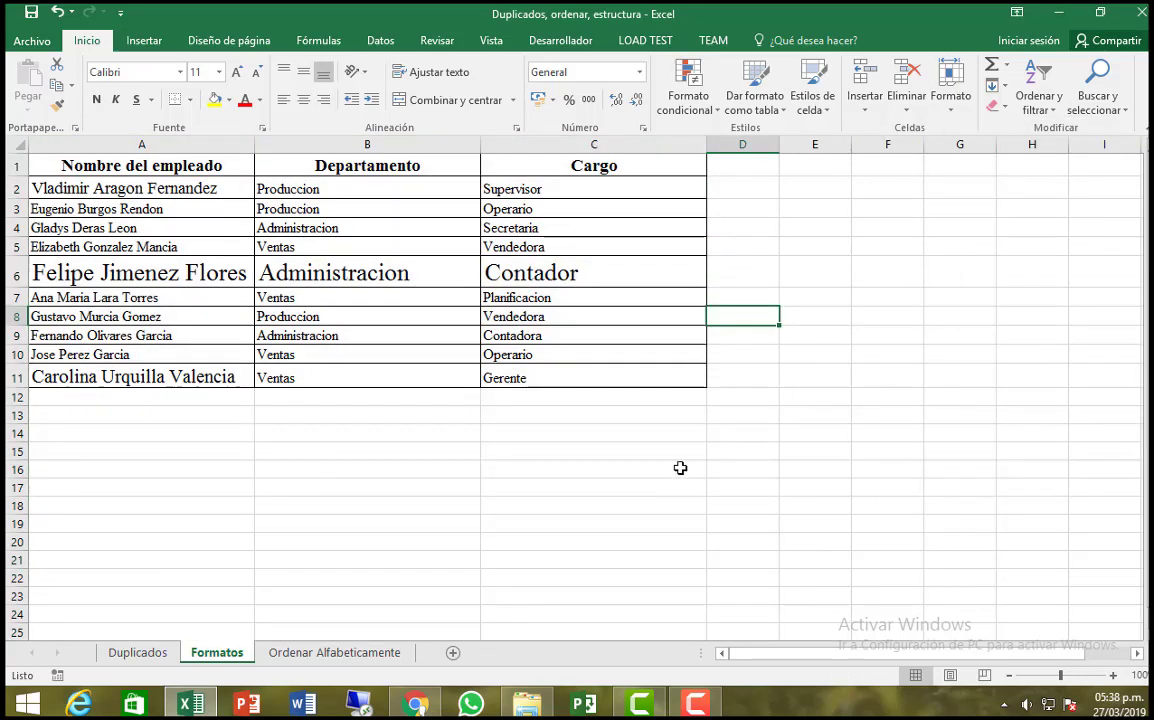
click(593, 487)
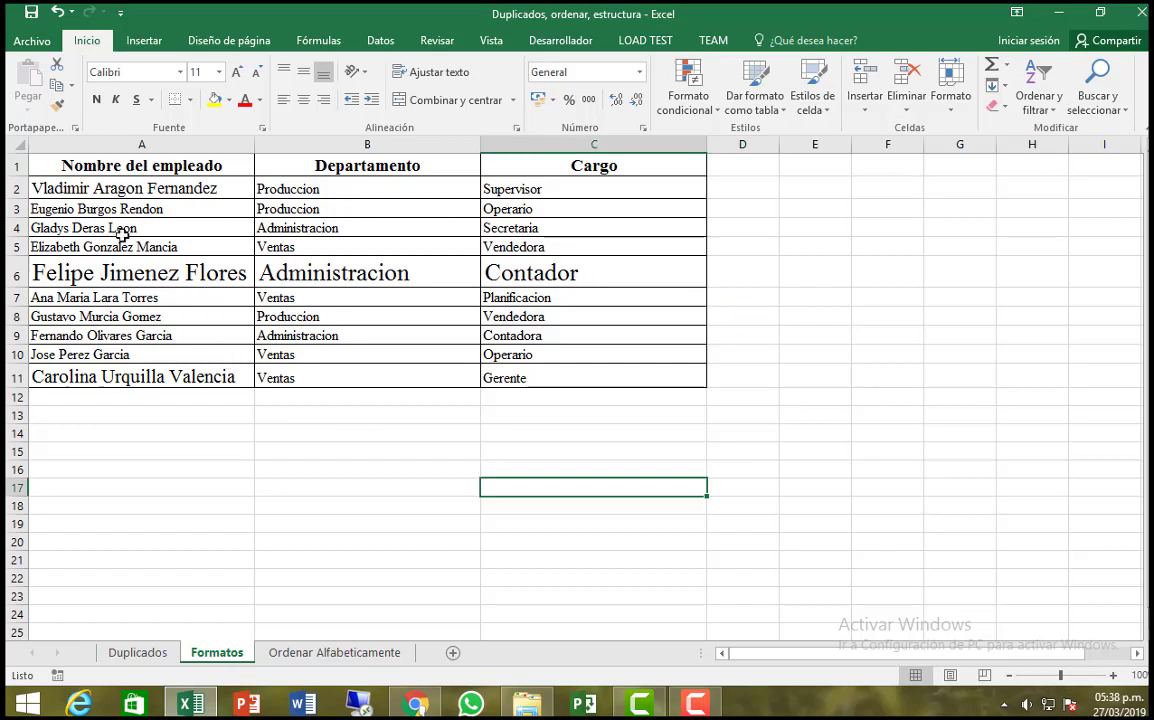